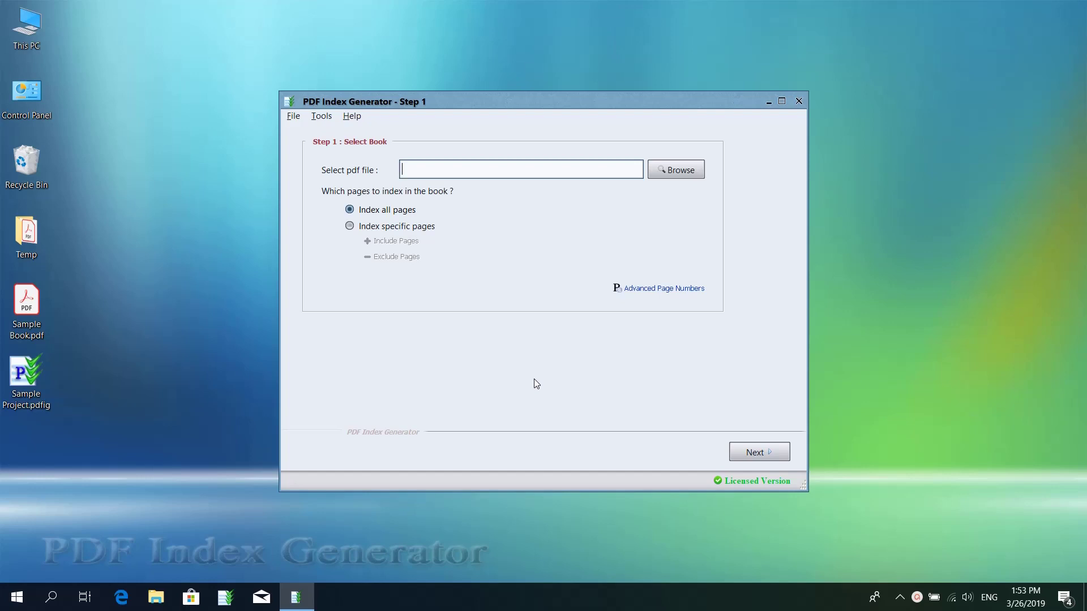
Open the font format options of a new category in the Include words settings
left_click(321, 116)
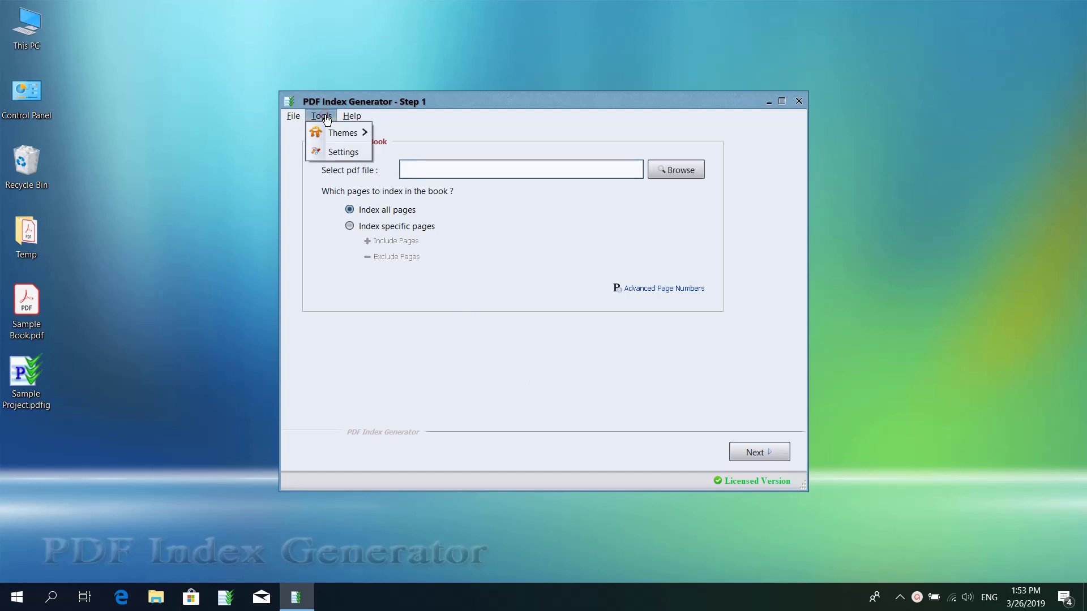
left_click(338, 152)
left_click(377, 131)
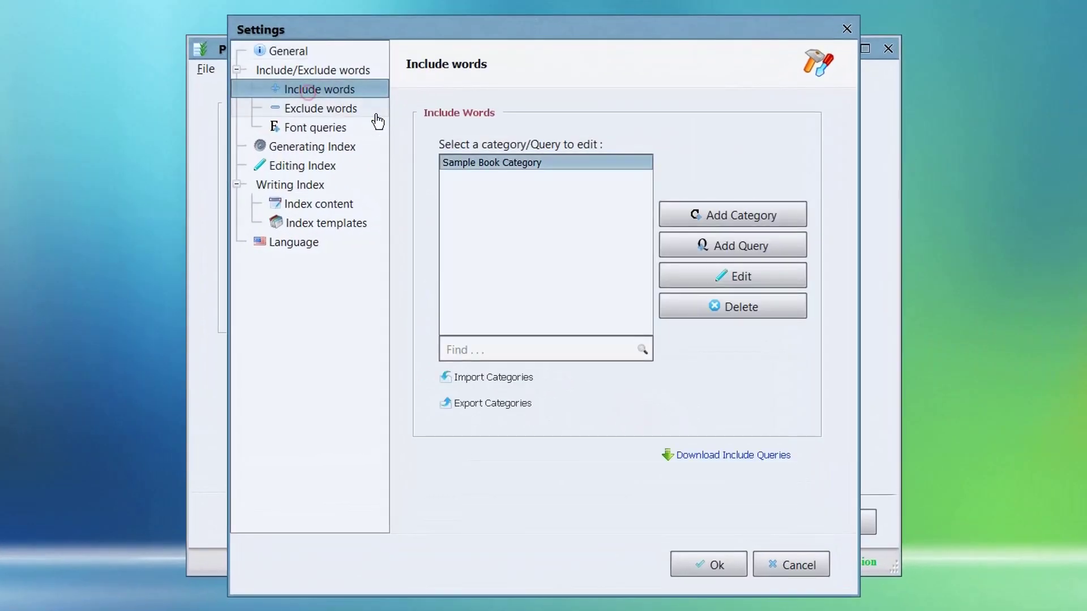
left_click(712, 214)
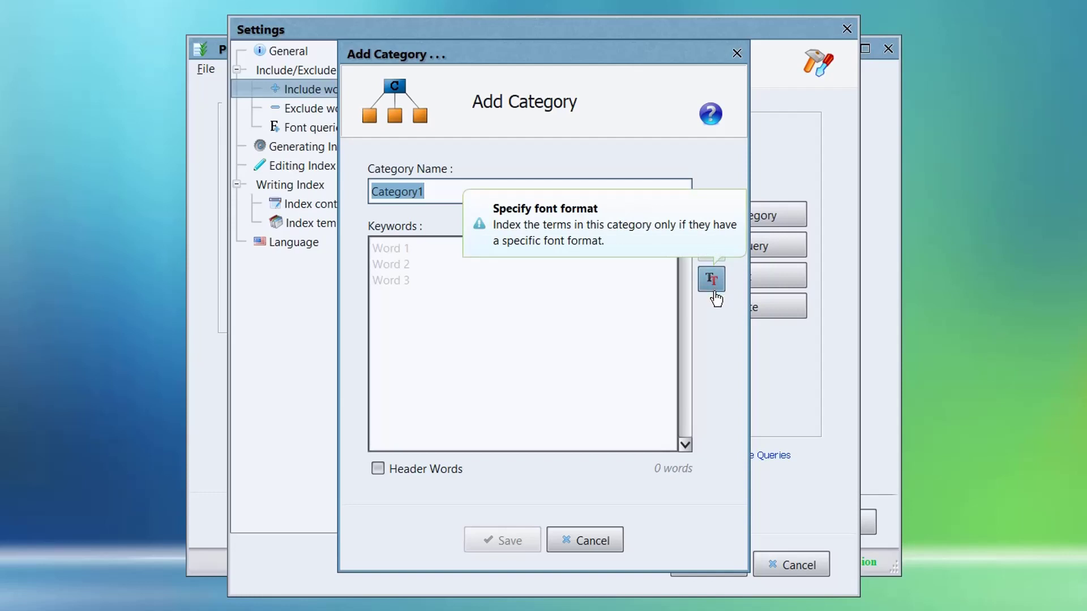
left_click(712, 280)
left_click(712, 280)
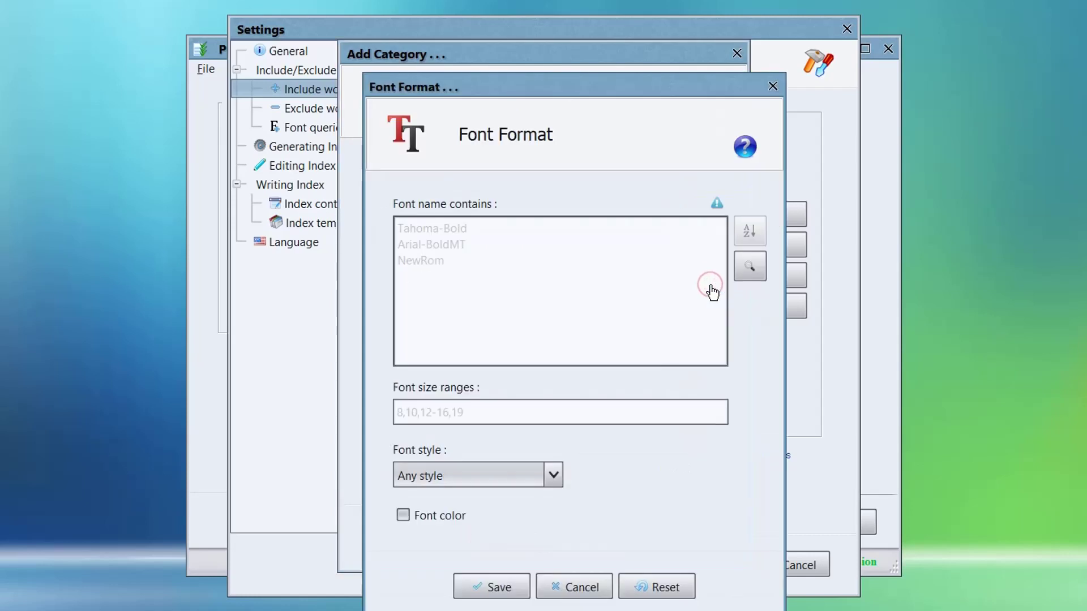
Examine the font name, size range, style and color options of the category's font format, and cancel the new category
left_click_drag(625, 99, 547, 45)
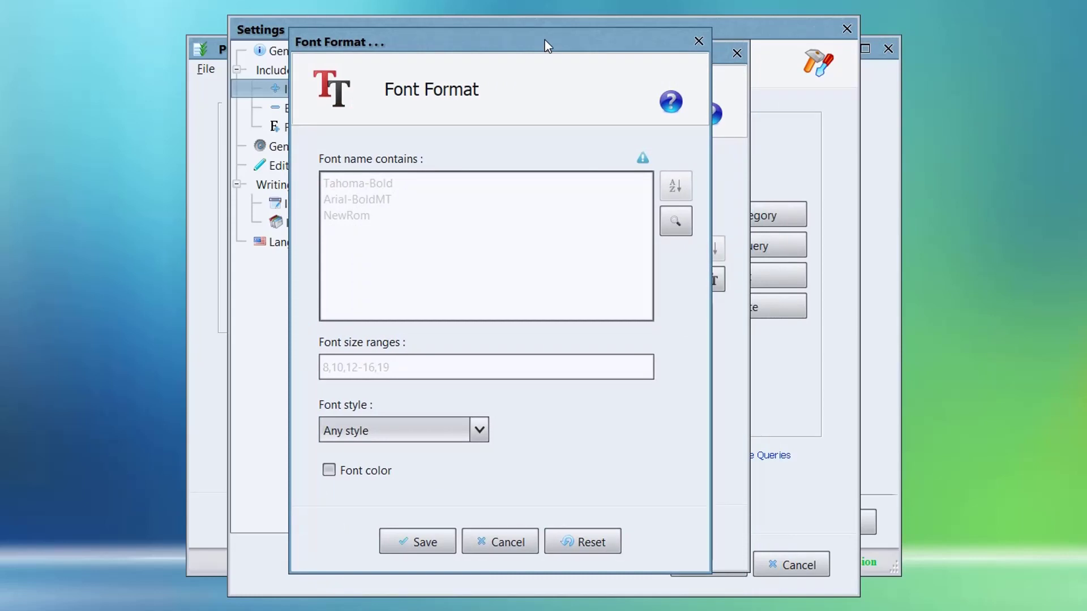
left_click_drag(544, 40, 813, 109)
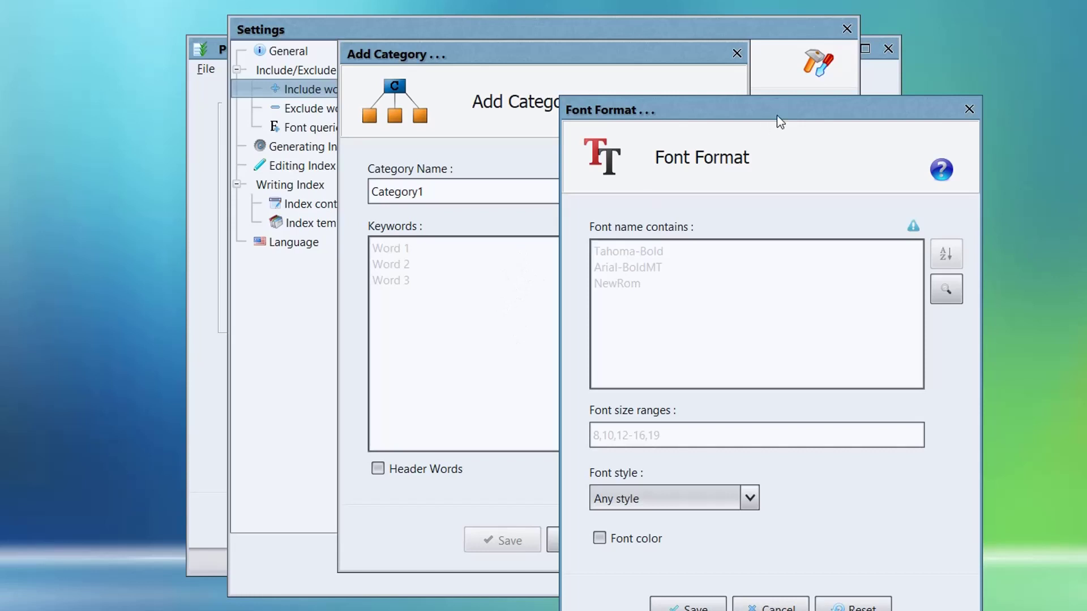
left_click_drag(777, 115, 579, 89)
left_click(489, 256)
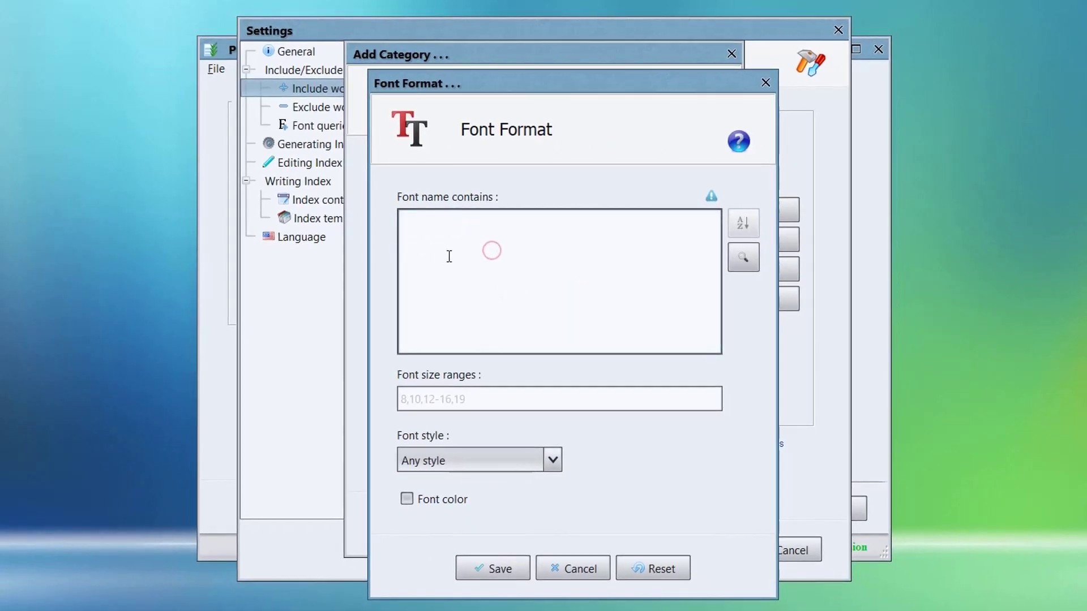
left_click(504, 399)
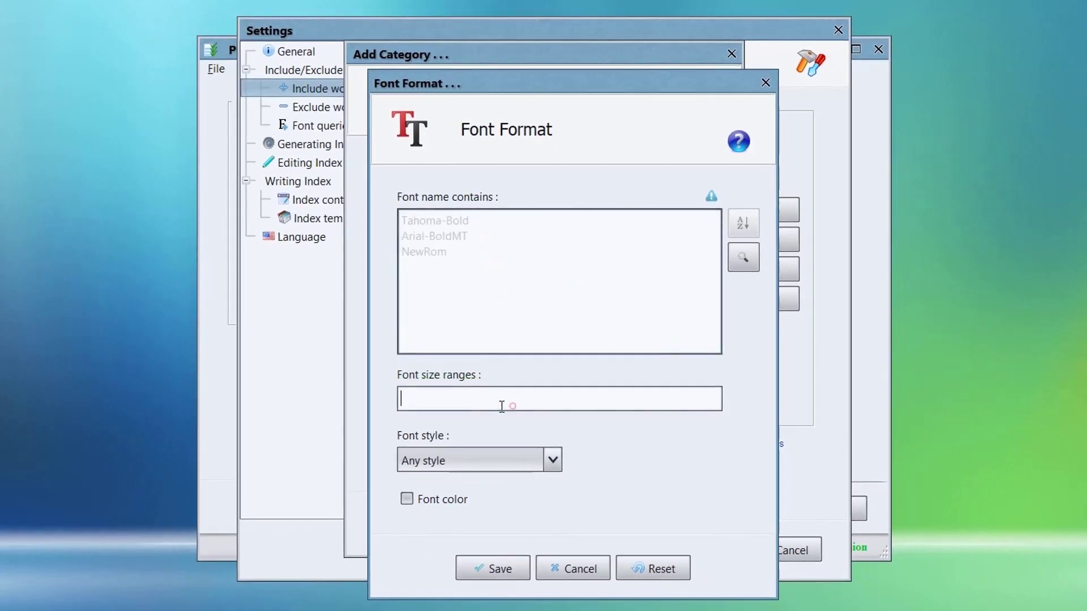
left_click(468, 468)
left_click(453, 481)
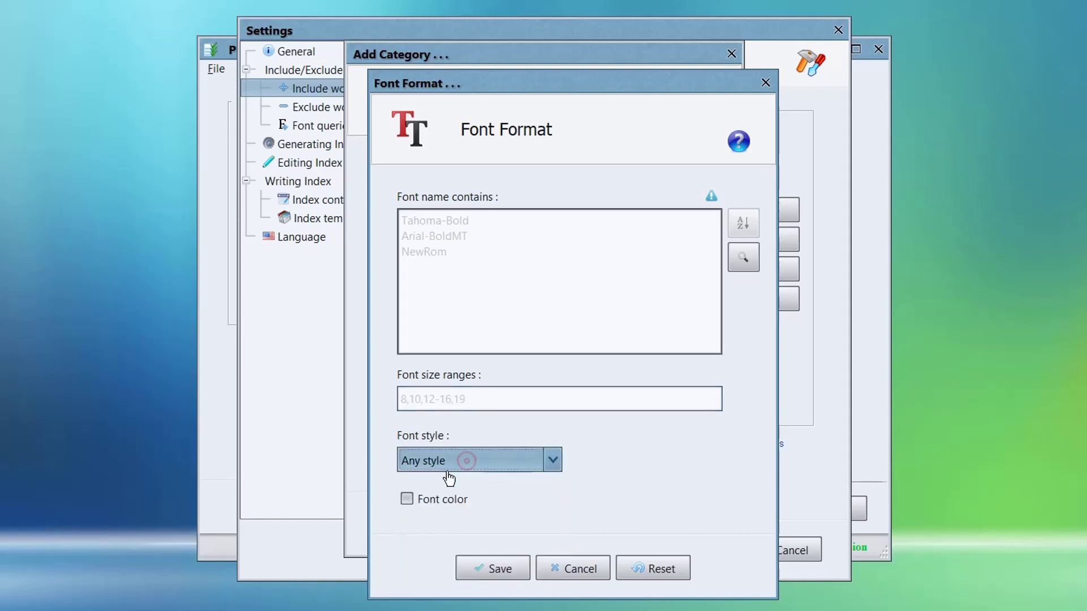
left_click(407, 501)
left_click(411, 505)
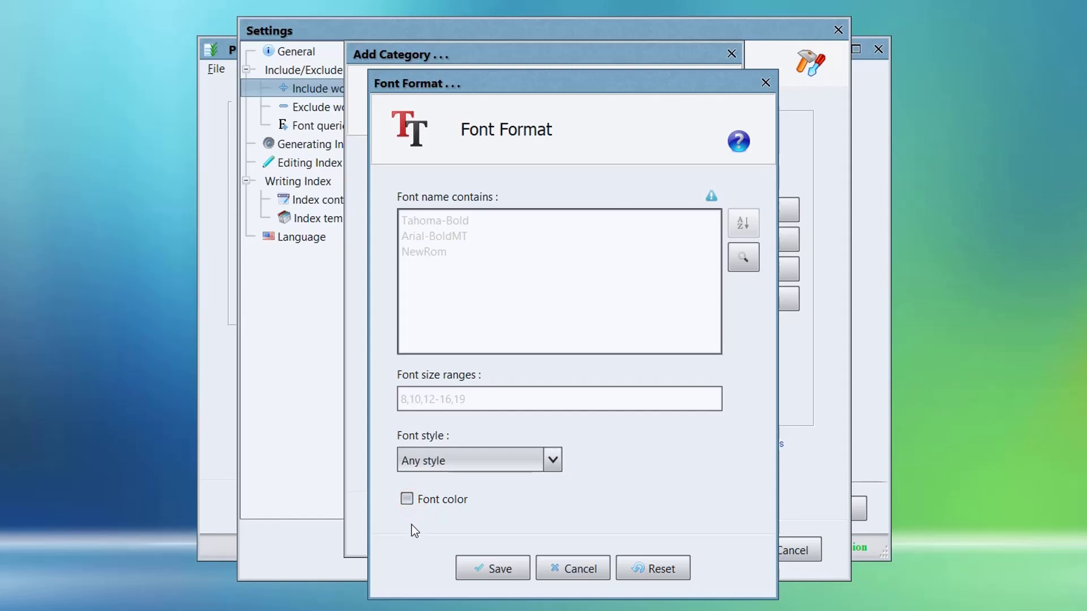
left_click(583, 566)
left_click(604, 529)
View the font format options of a new include-words query and cancel the query
left_click(726, 239)
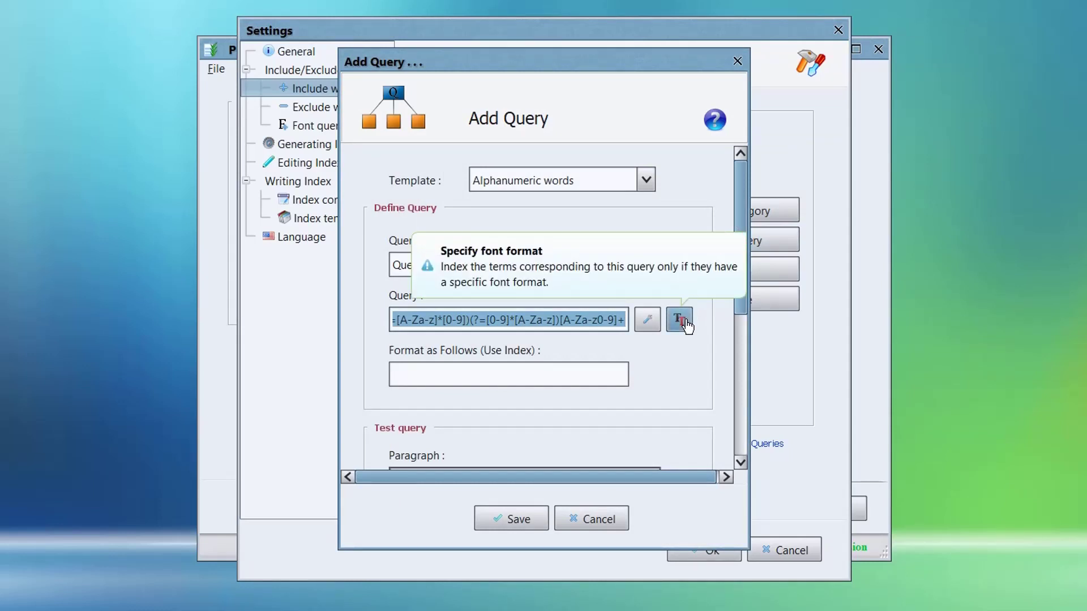
left_click(679, 321)
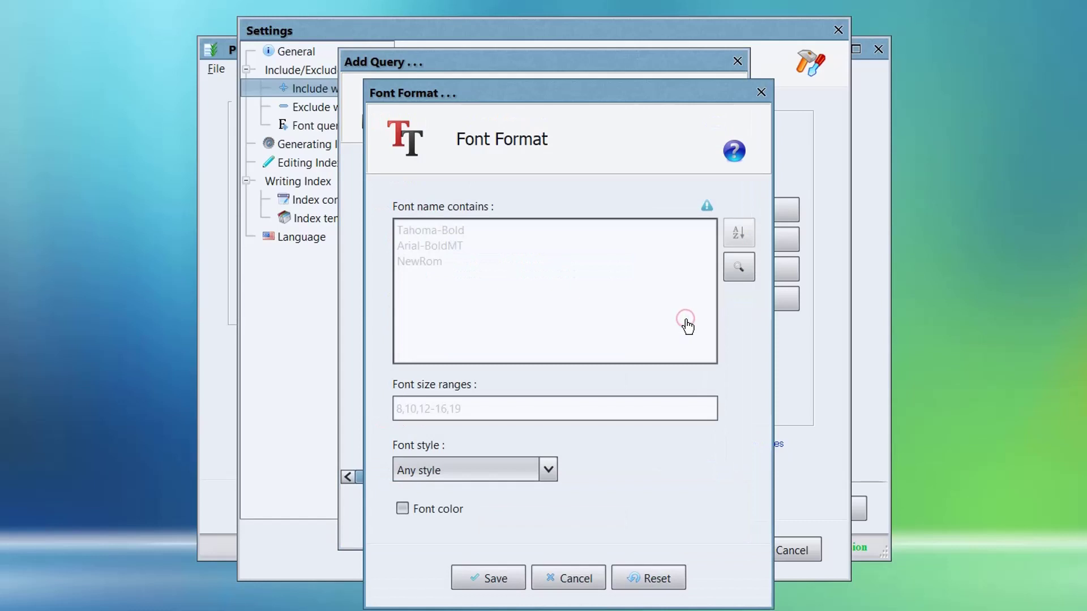
left_click(568, 578)
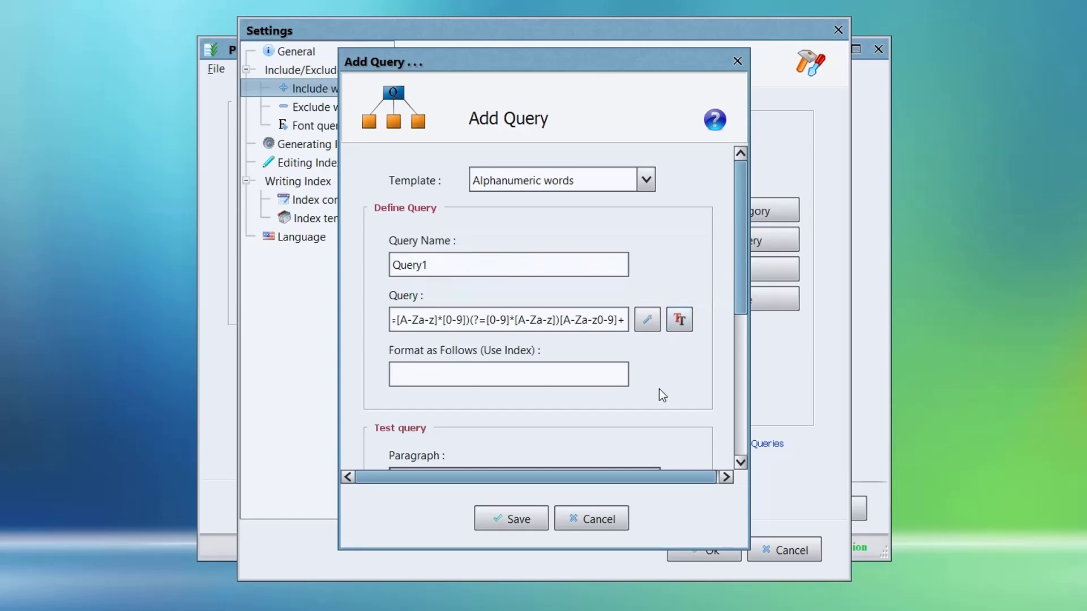
left_click(608, 526)
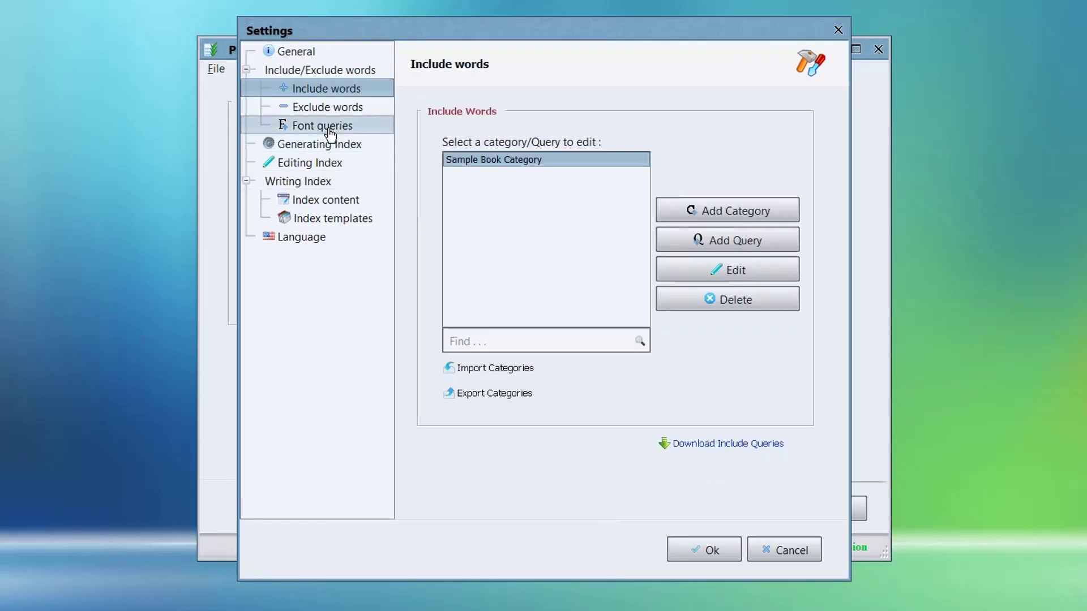
Start a new include-words category with the keyword entry "Barack Obama + Barry = Obama, Barrack"
left_click(705, 213)
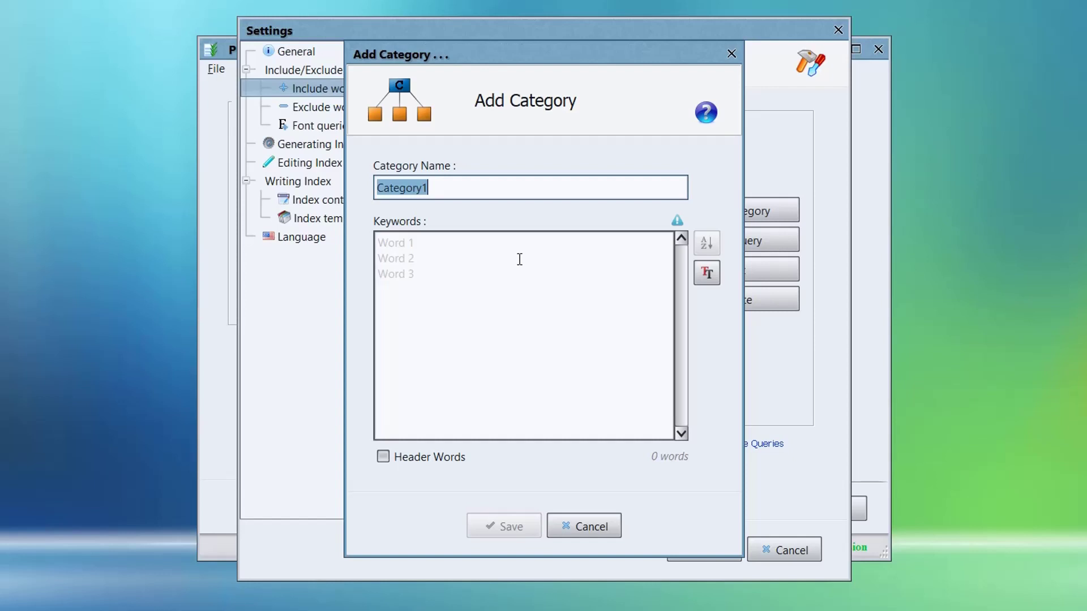
left_click(520, 259)
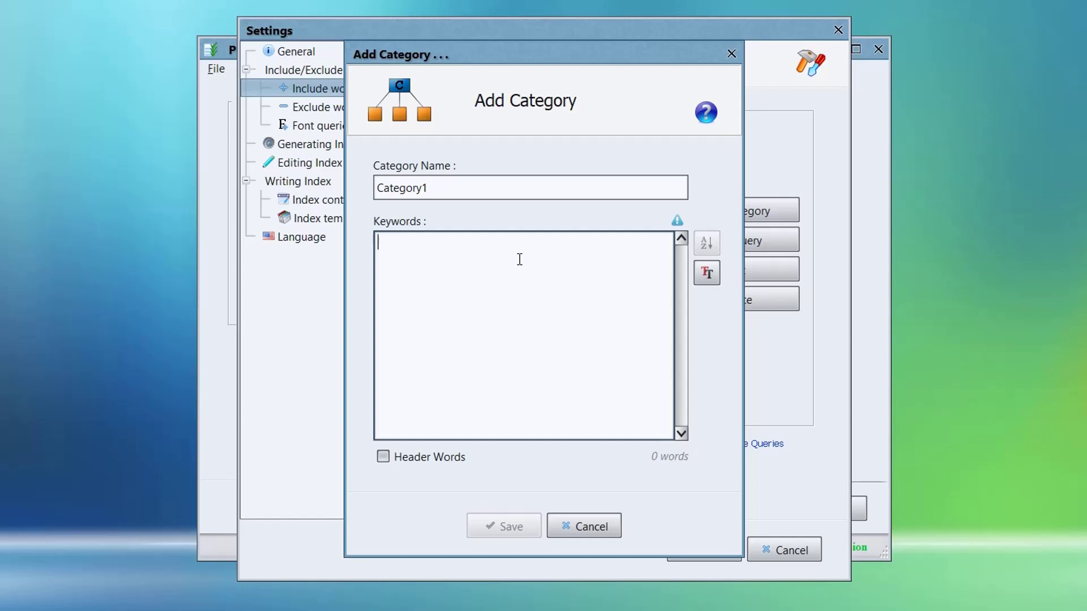
type("Barack Obama")
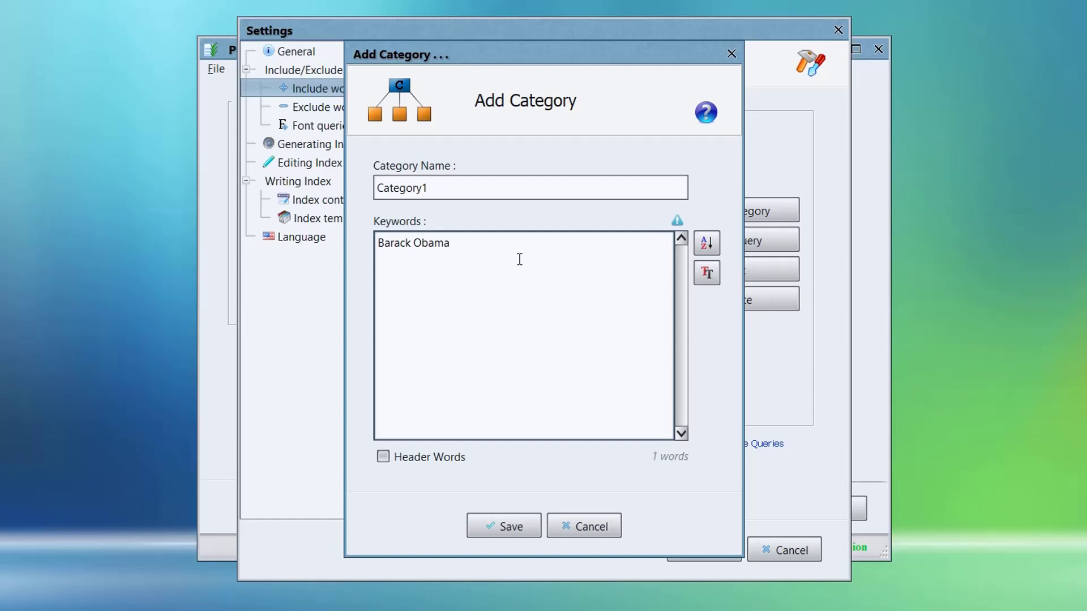
type("+ Barry = Obama, Ba")
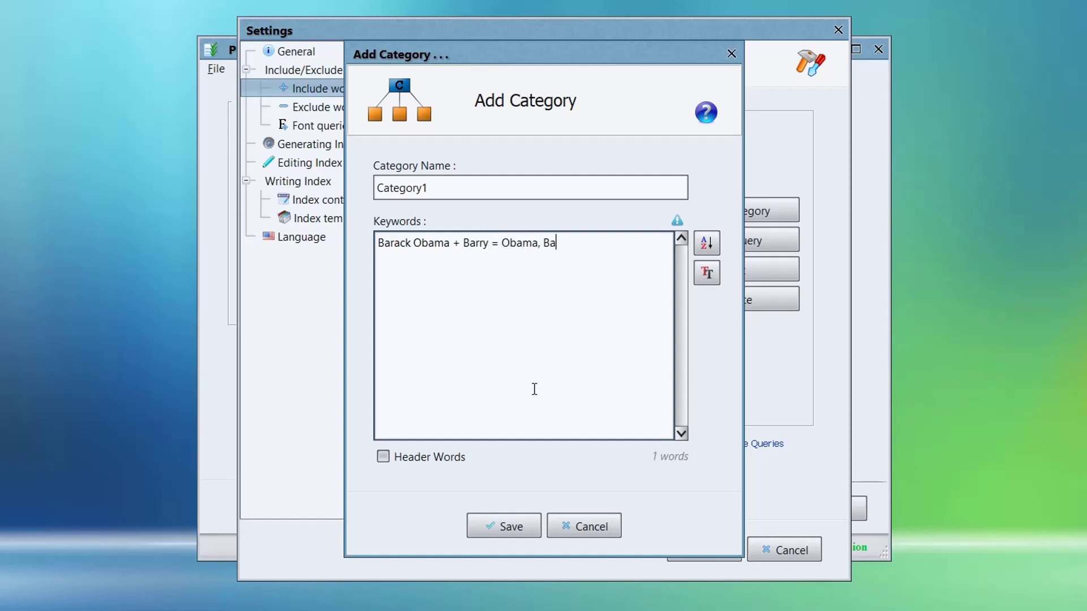
type("rrack")
Highlight the full name, the alternate name and the replacement index heading in the keyword entry, and discard the category
left_click_drag(450, 243, 374, 243)
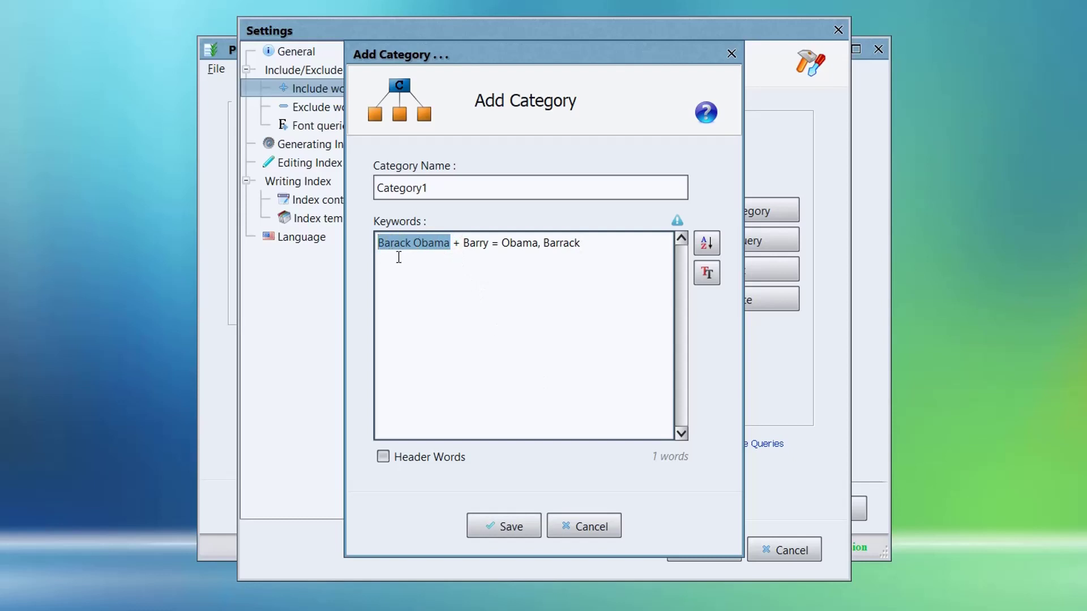
double_click(475, 244)
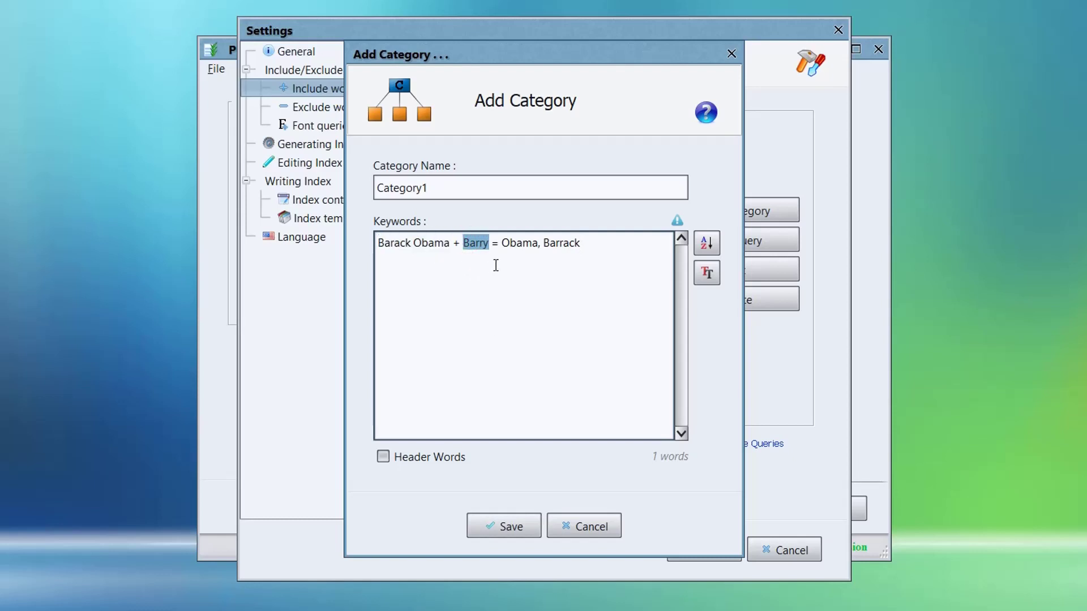
left_click_drag(501, 242, 584, 245)
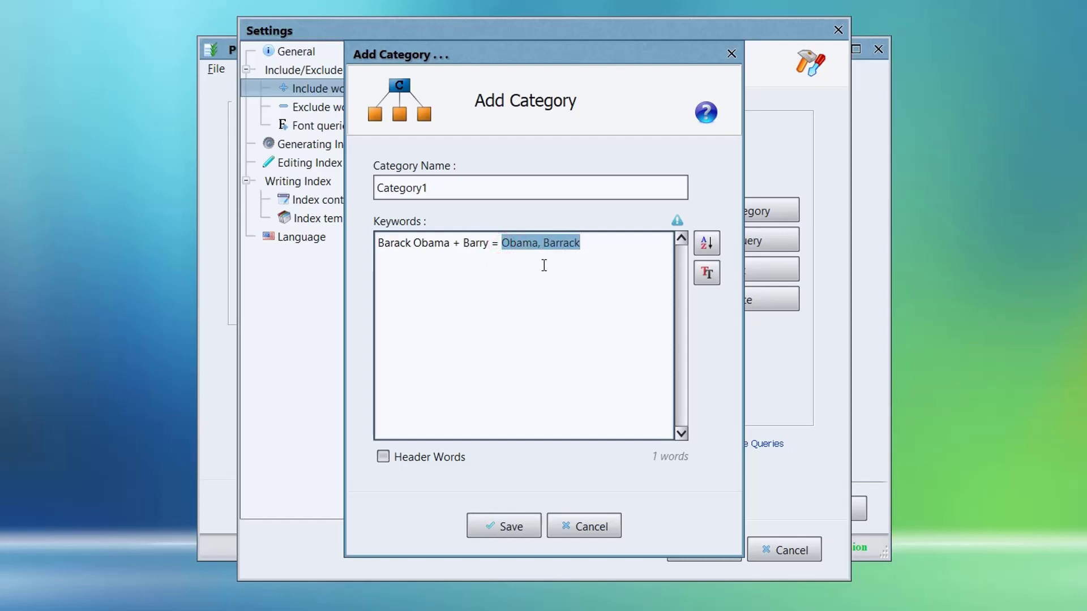
left_click(594, 241)
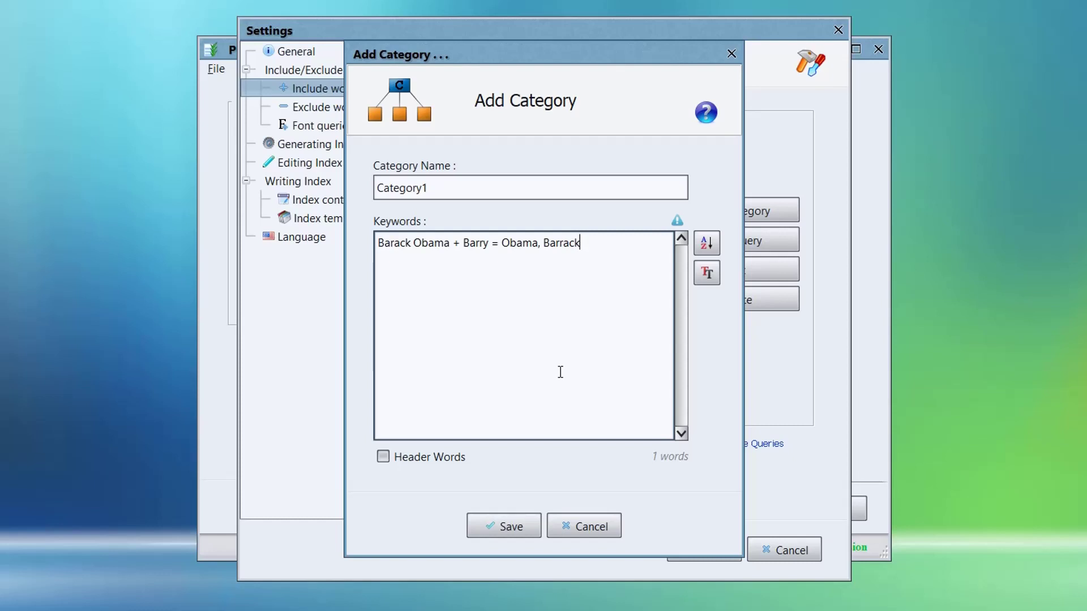
left_click(580, 528)
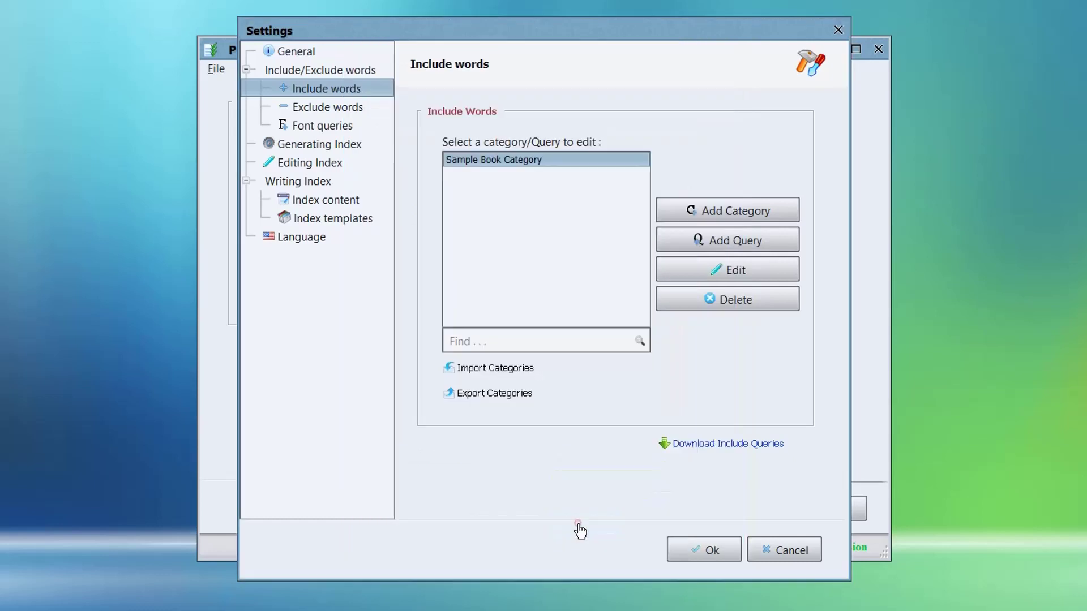
Examine the size range, style and color options of a new font query, and close the settings without saving
left_click(326, 129)
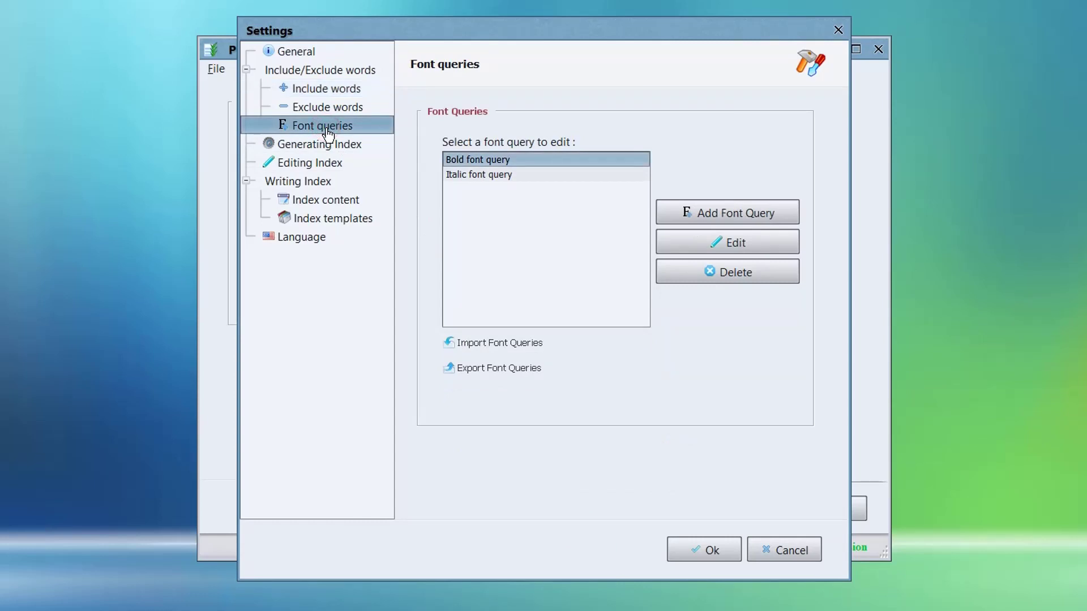
left_click(692, 210)
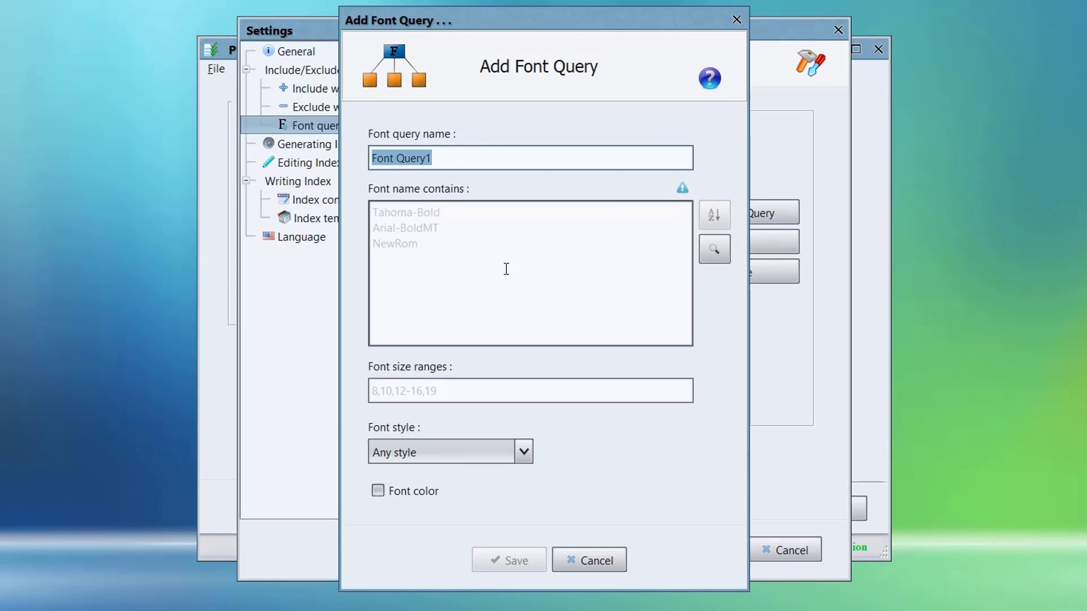
left_click(461, 459)
left_click(633, 487)
left_click(536, 385)
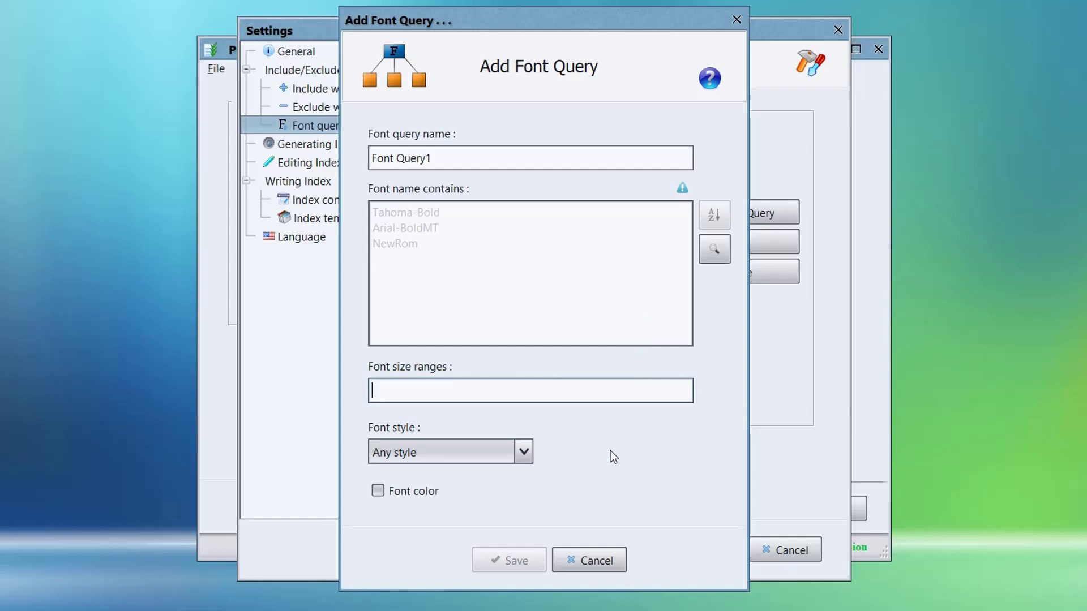
left_click(406, 499)
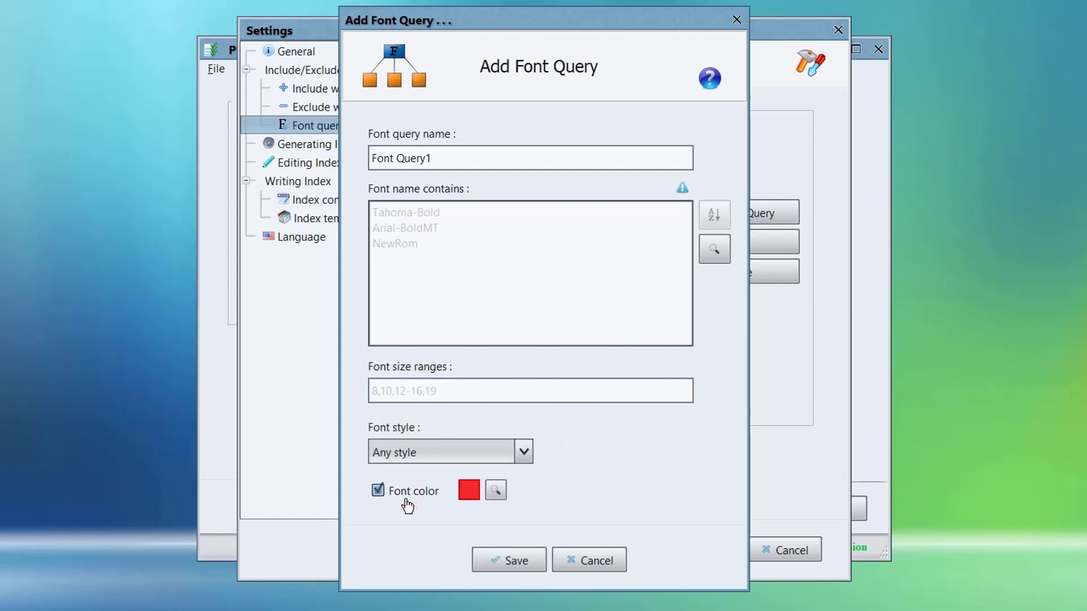
left_click(407, 506)
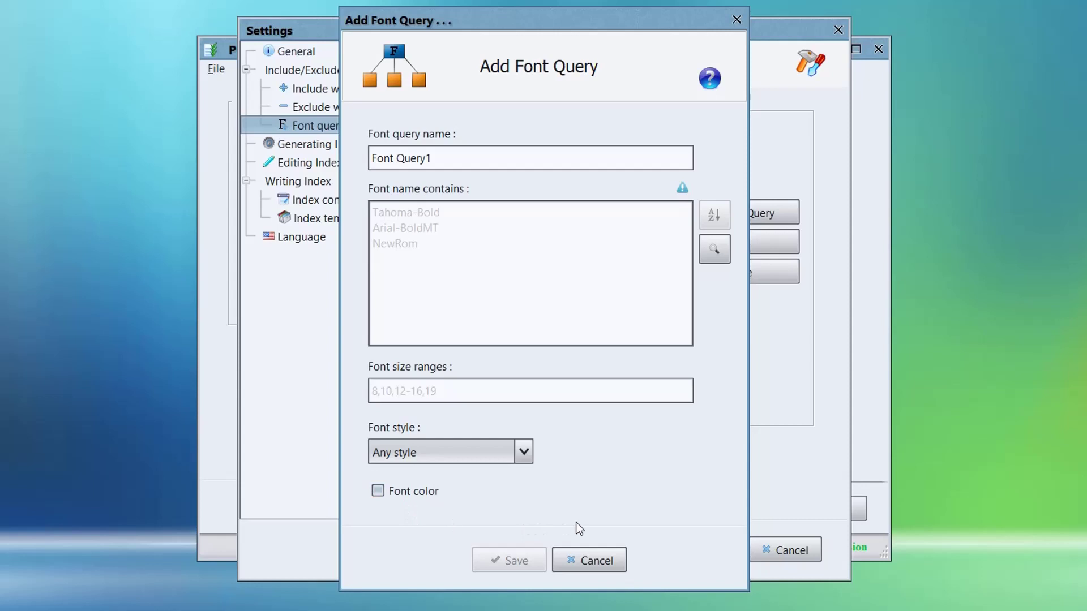
left_click(586, 561)
left_click(791, 562)
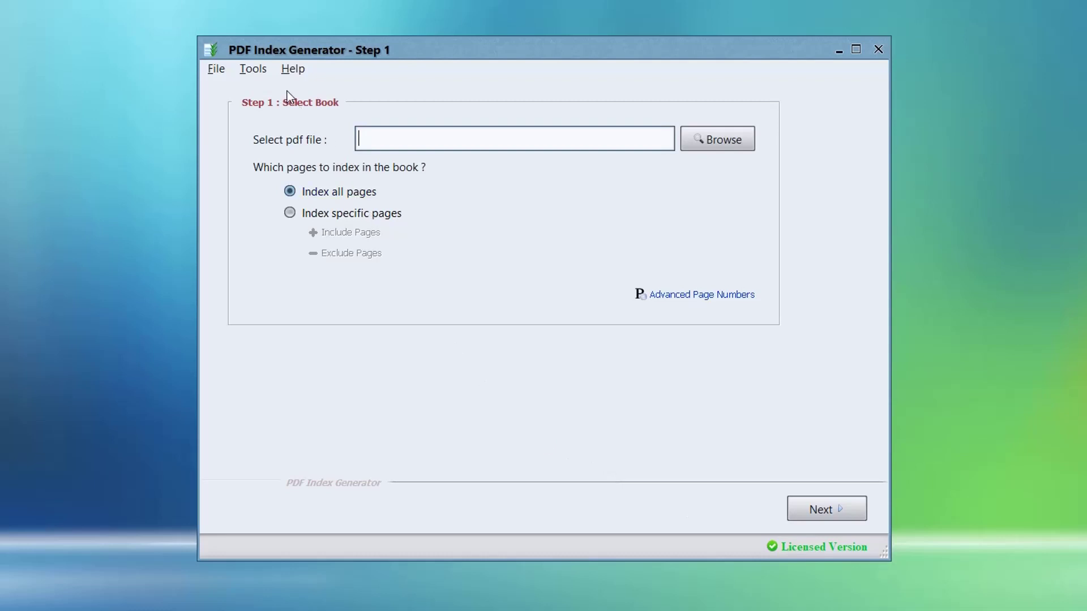
View the list of available interface themes and keep the Default theme
left_click(252, 69)
mouse_move(272, 90)
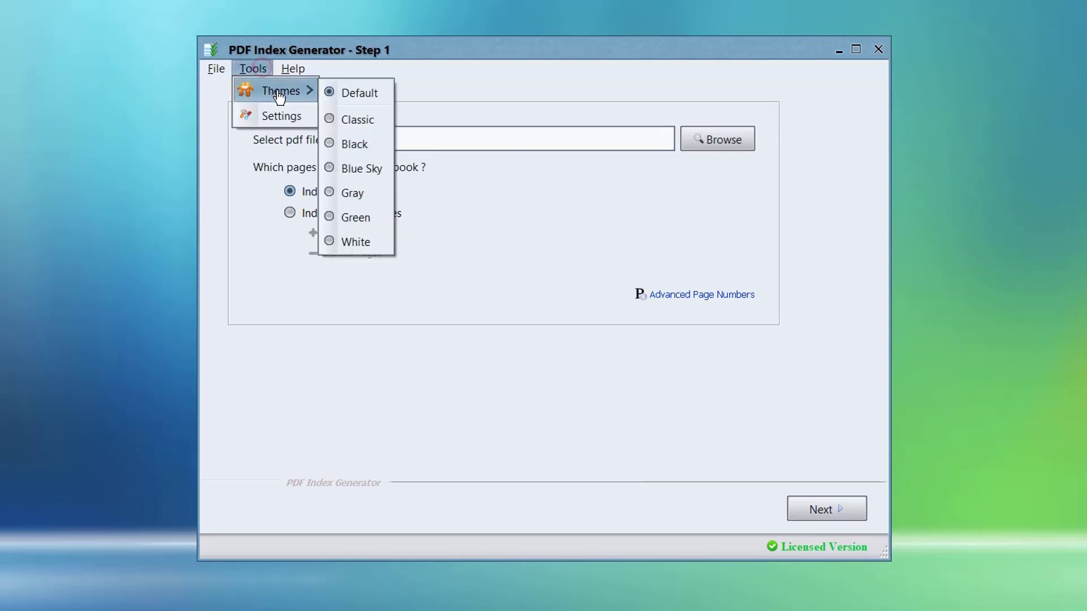
left_click(370, 128)
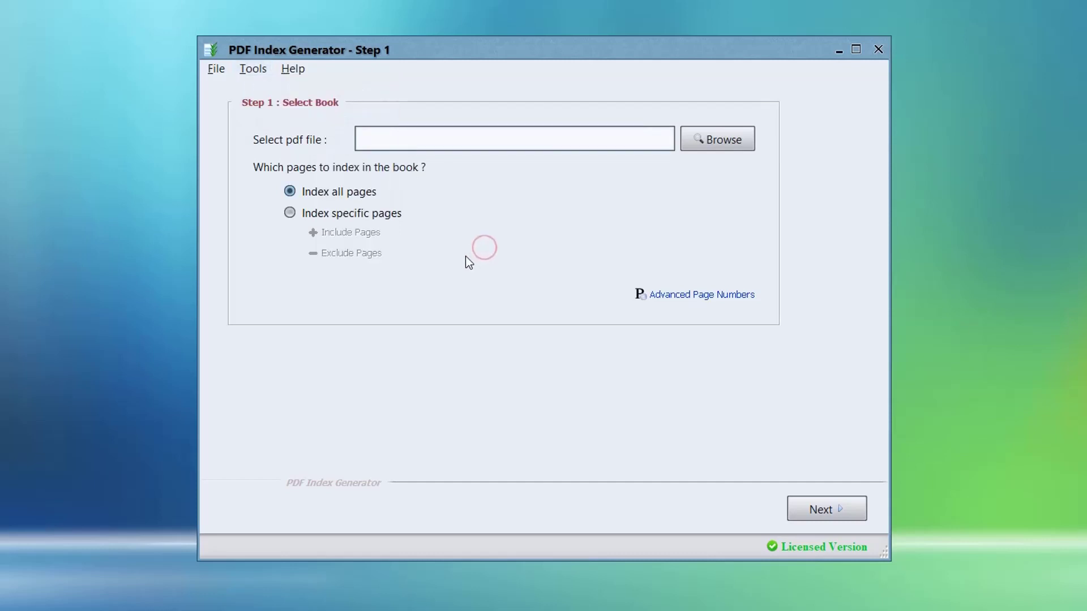
Open Sample Project.pdfig from the desktop, and enlarge the index table's text with the columns fitted to their content
left_click_drag(22, 390, 489, 323)
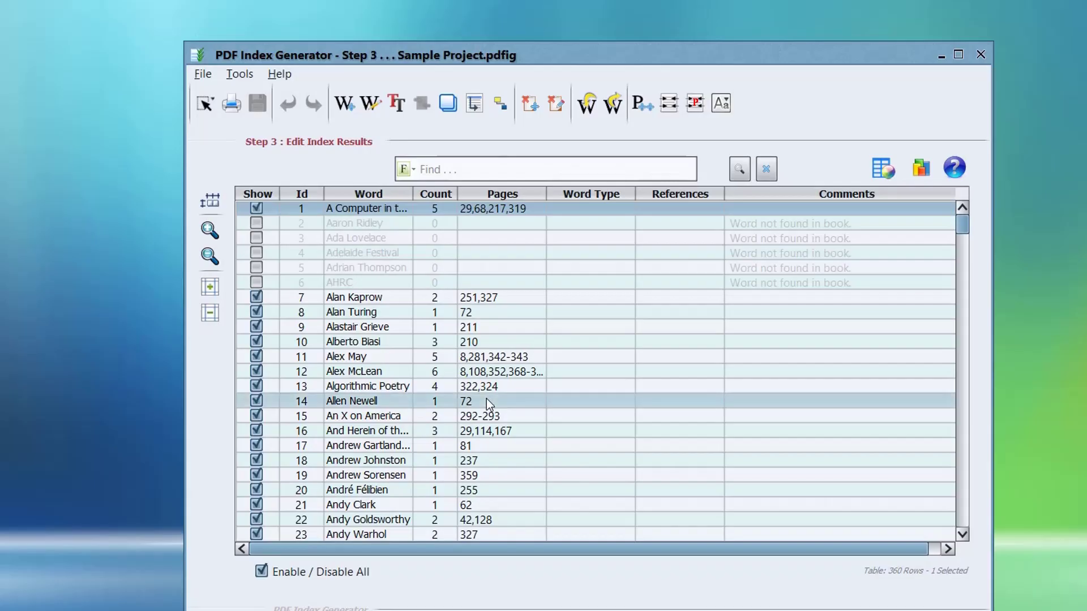
left_click(210, 229)
left_click(219, 207)
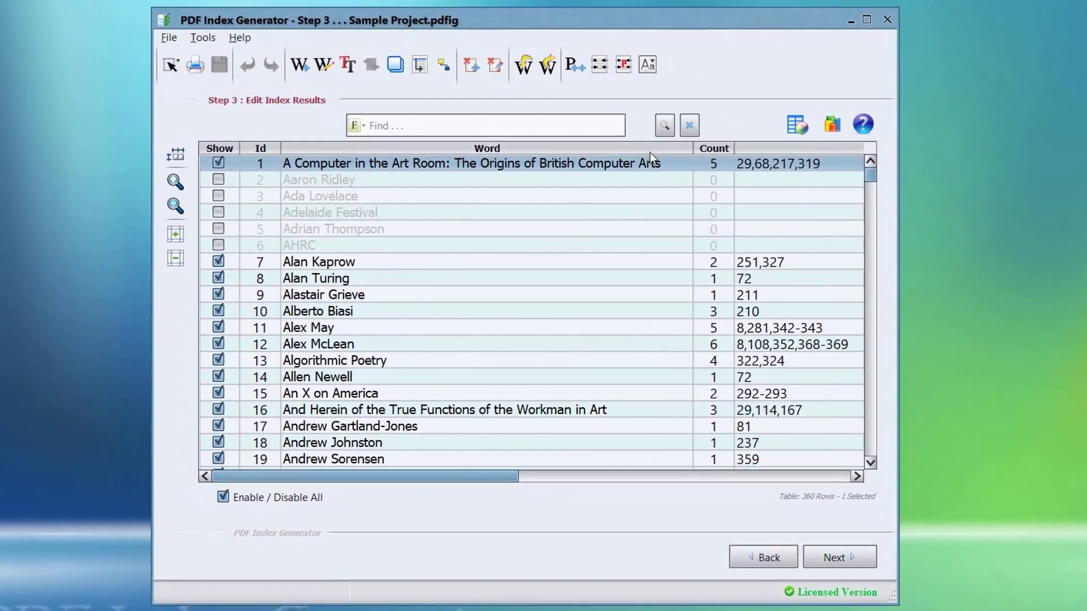
Select the grayed-out index rows 2 to 6, and reduce the selection to the "Adelaide Festival" row
left_click(545, 167)
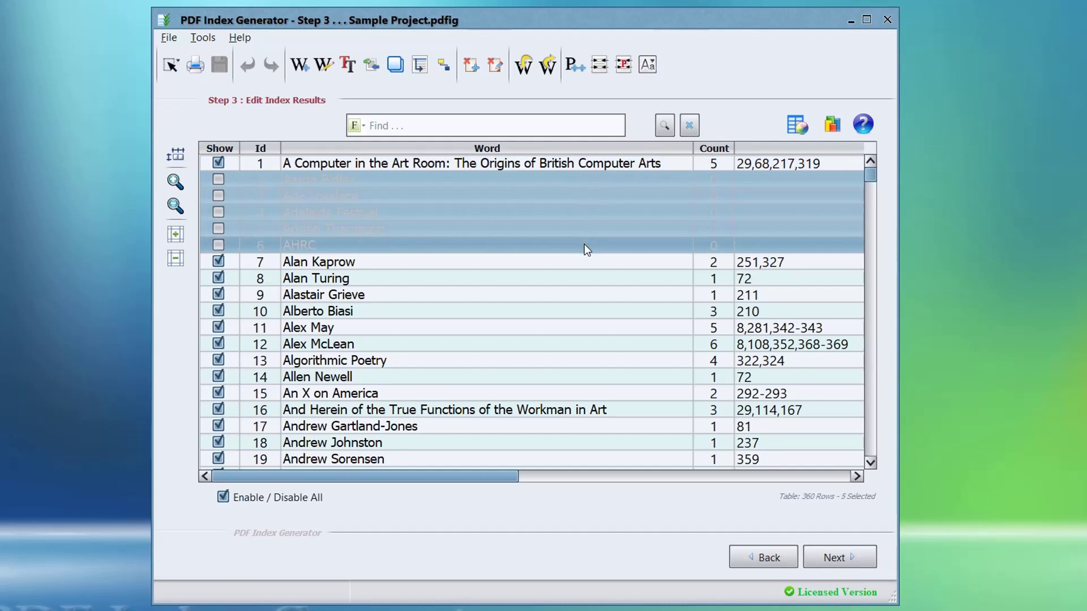
left_click(544, 219)
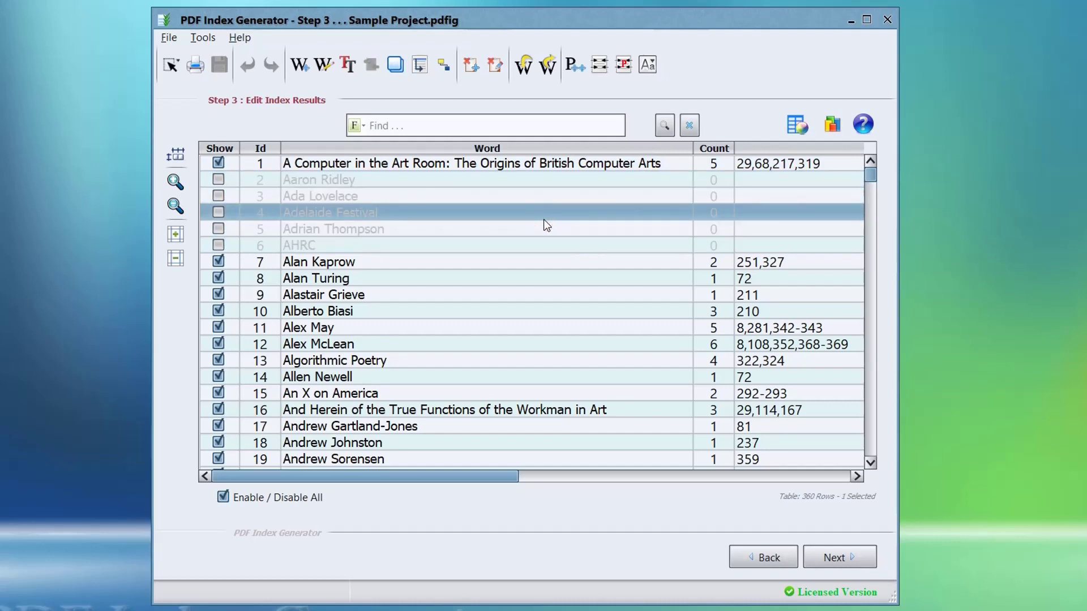
Enable the grayed-out word in row 2 and assign it the pages 12, 88
left_click(219, 180)
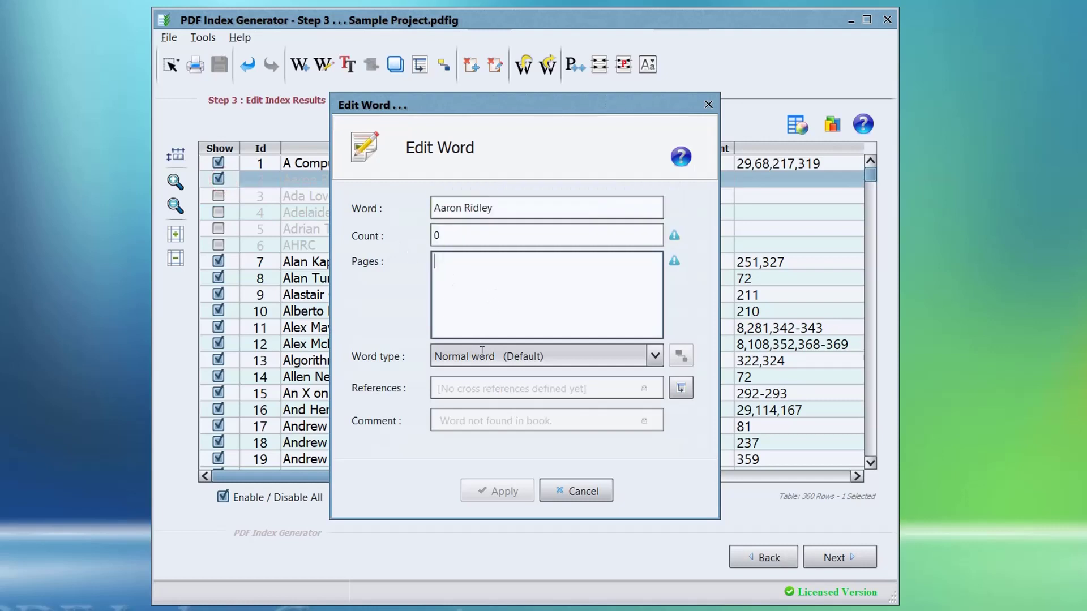
type("12, 88")
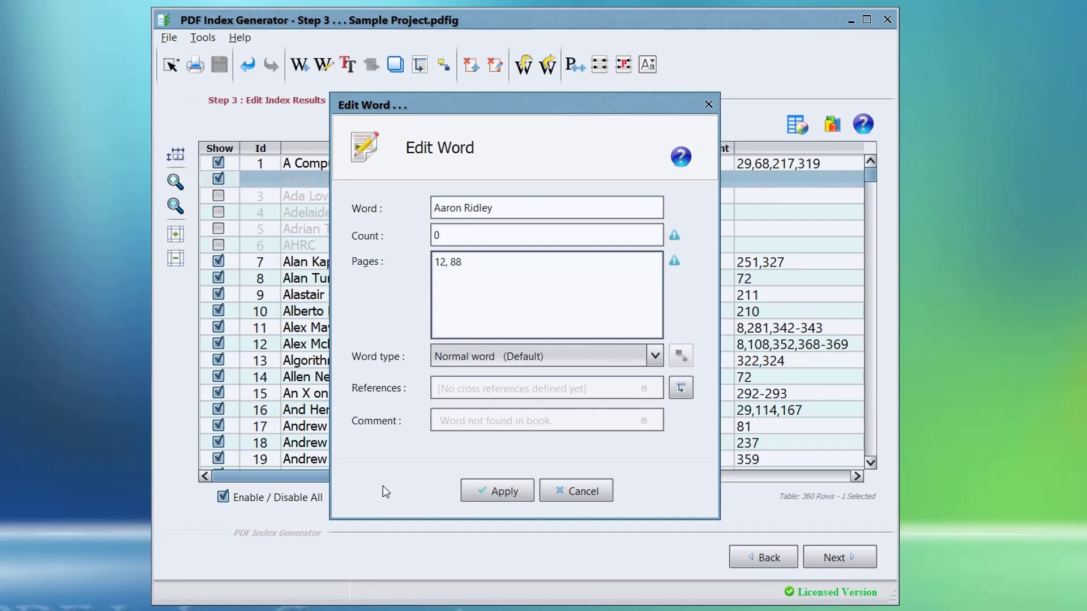
left_click(479, 492)
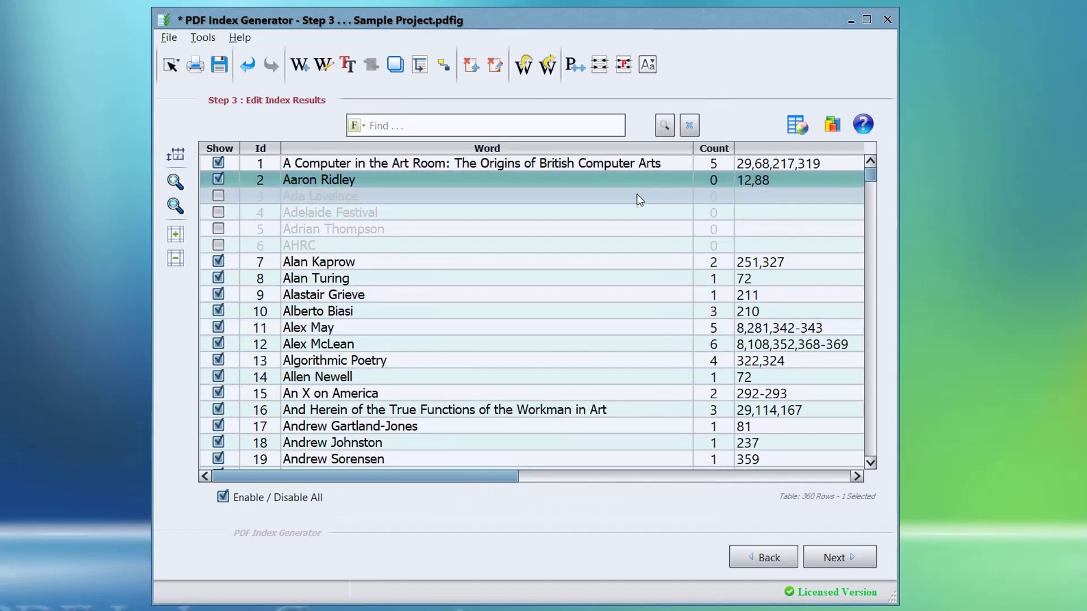
Enable the grayed-out words in rows 3 to 6 all at once
left_click_drag(629, 195, 613, 242)
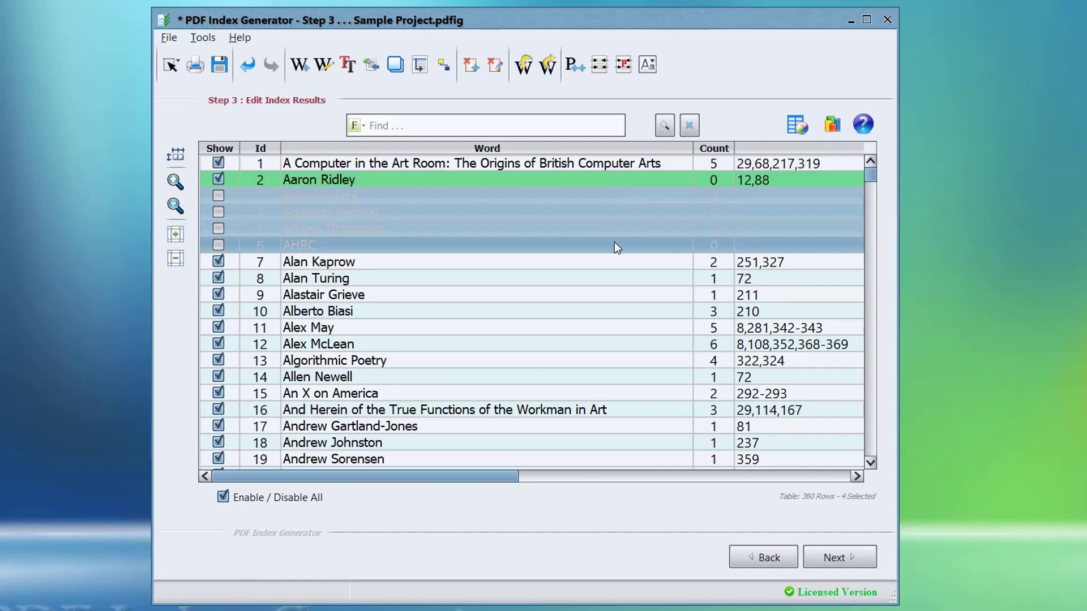
right_click(398, 213)
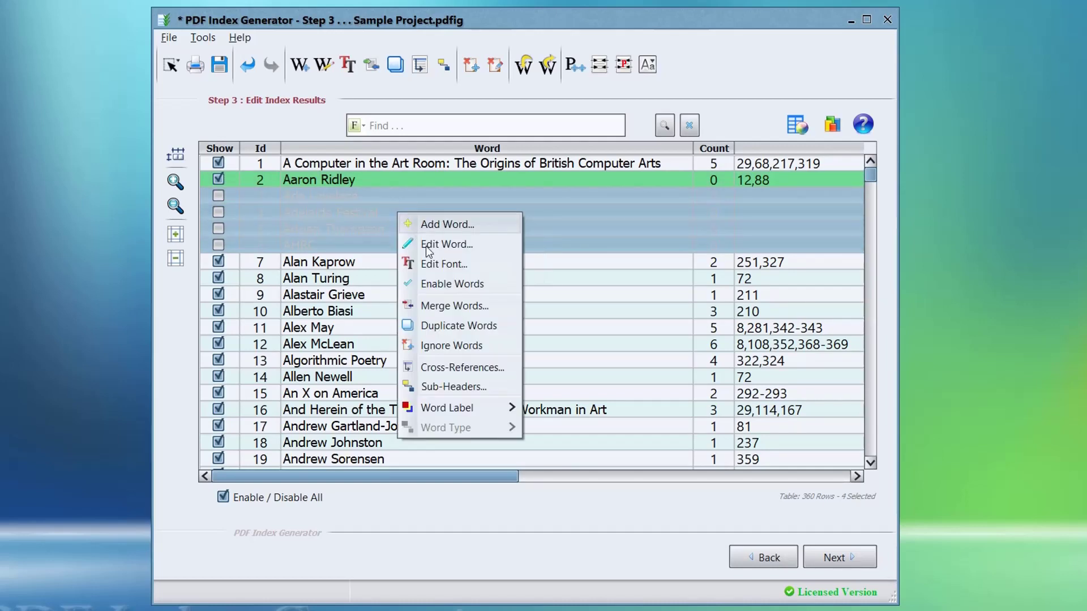
left_click(447, 286)
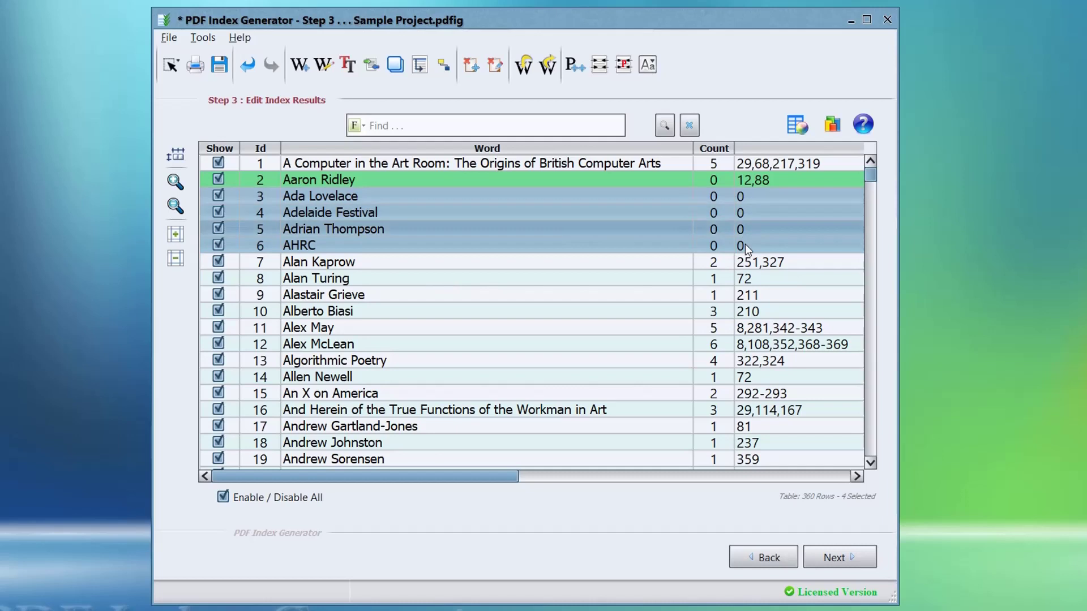
Set the pages of the "Adelaide Festival" word to 23, 44
left_click(518, 216)
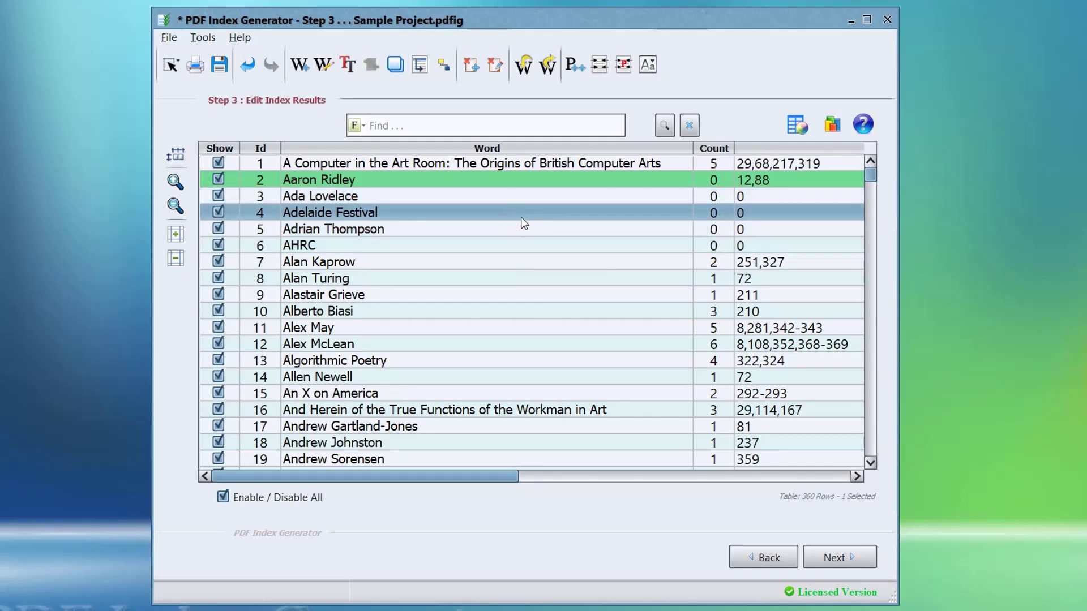
left_click_drag(526, 195, 533, 246)
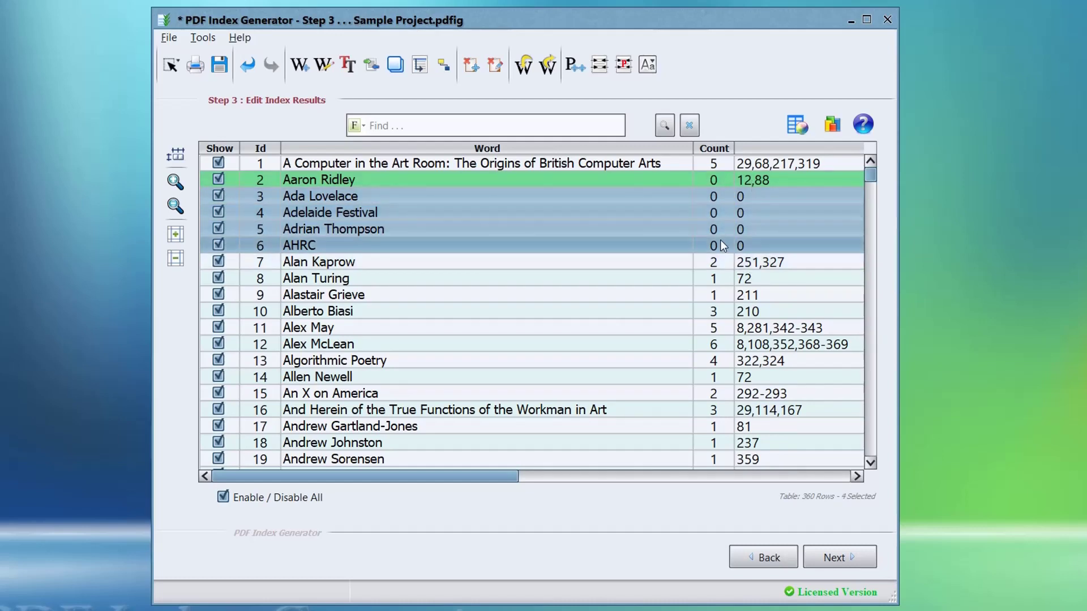
left_click(638, 220)
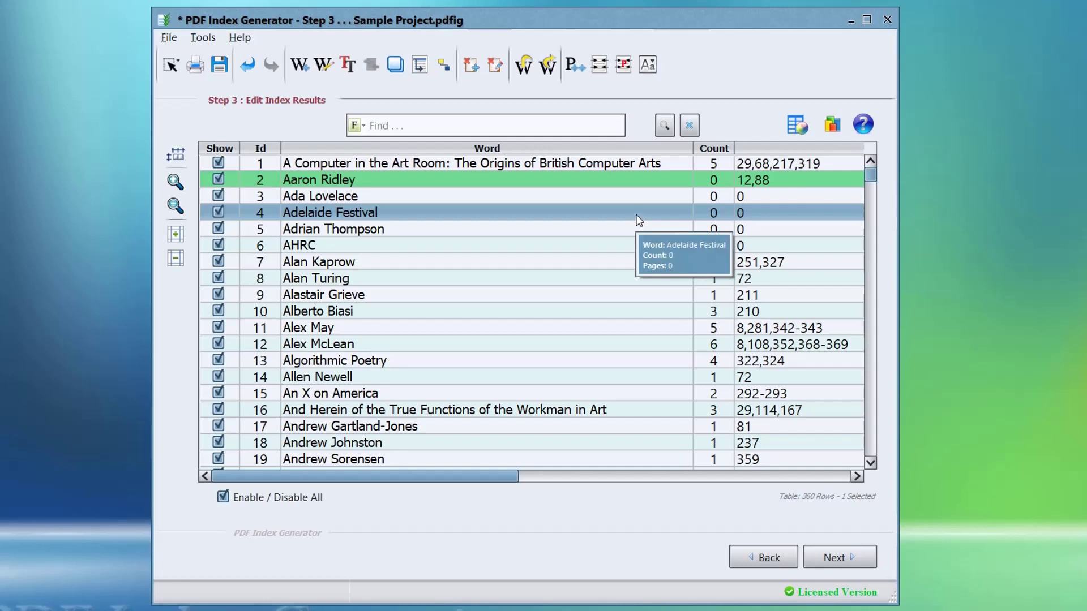
double_click(637, 218)
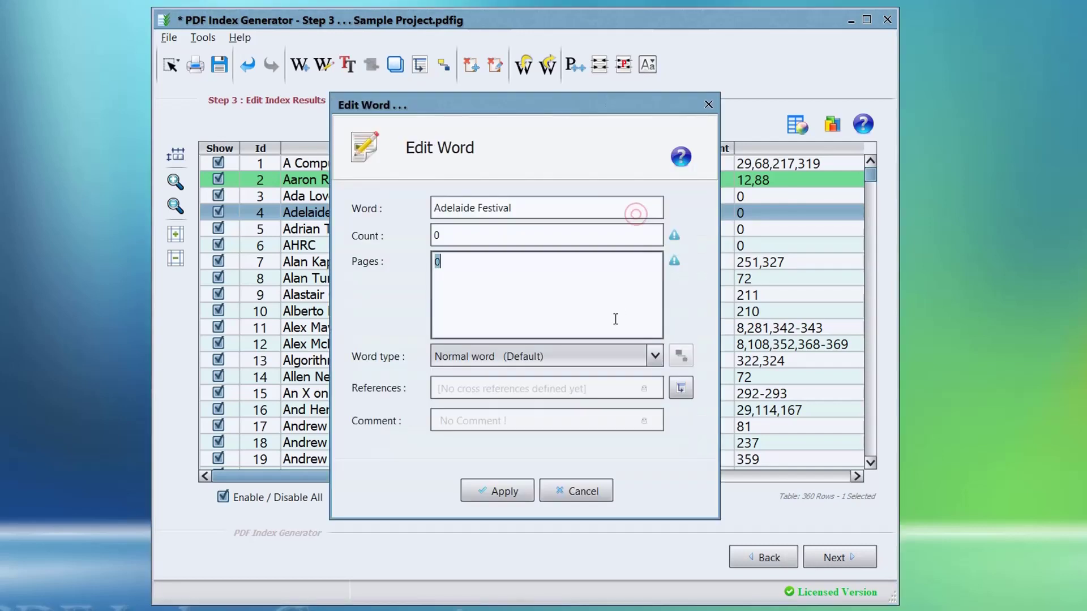
type("23")
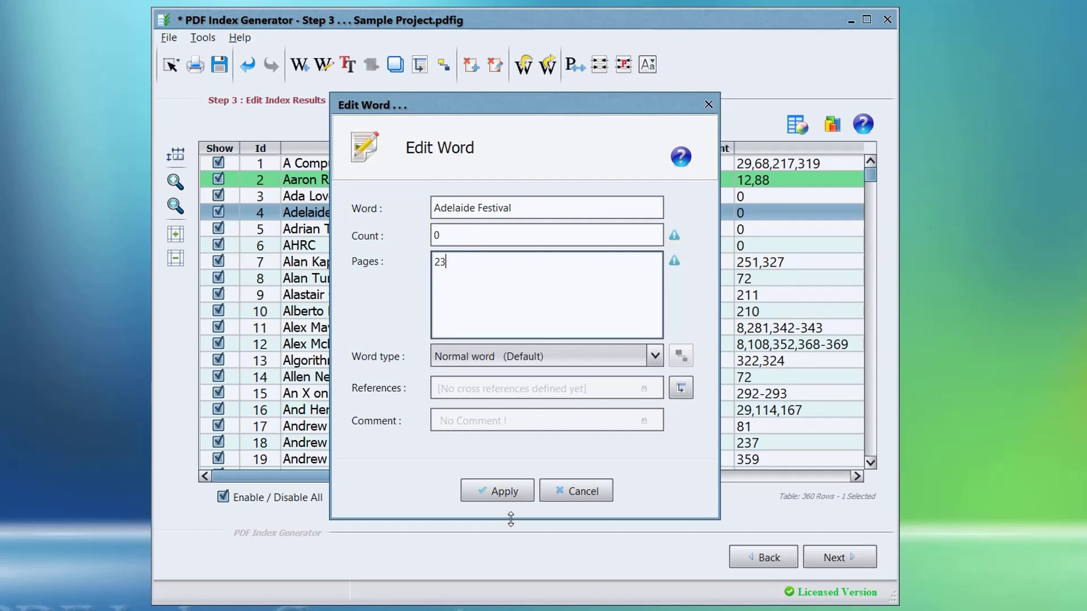
type(", 44")
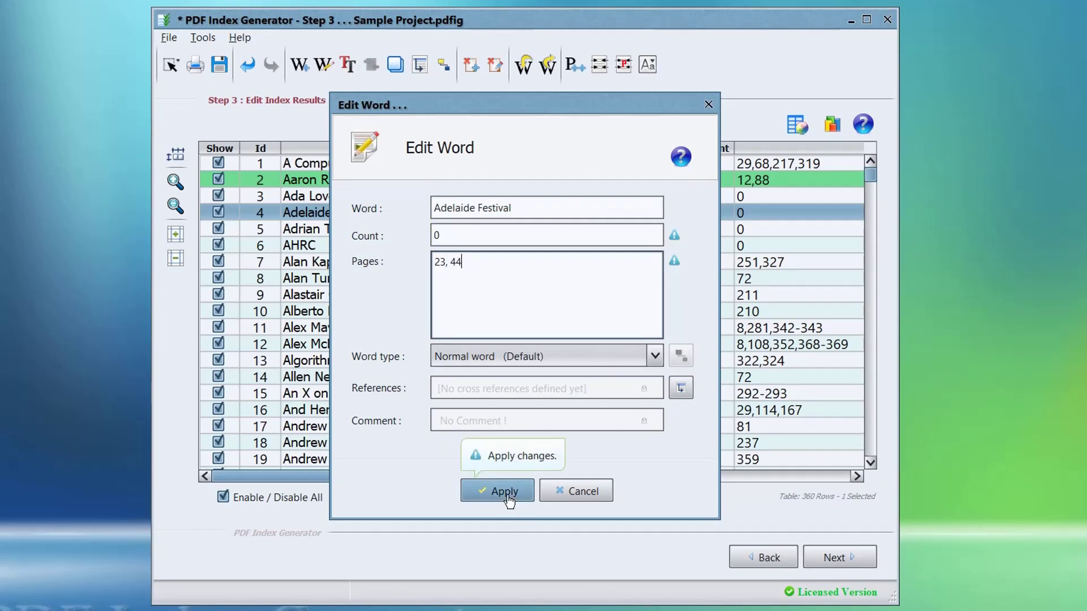
left_click(499, 491)
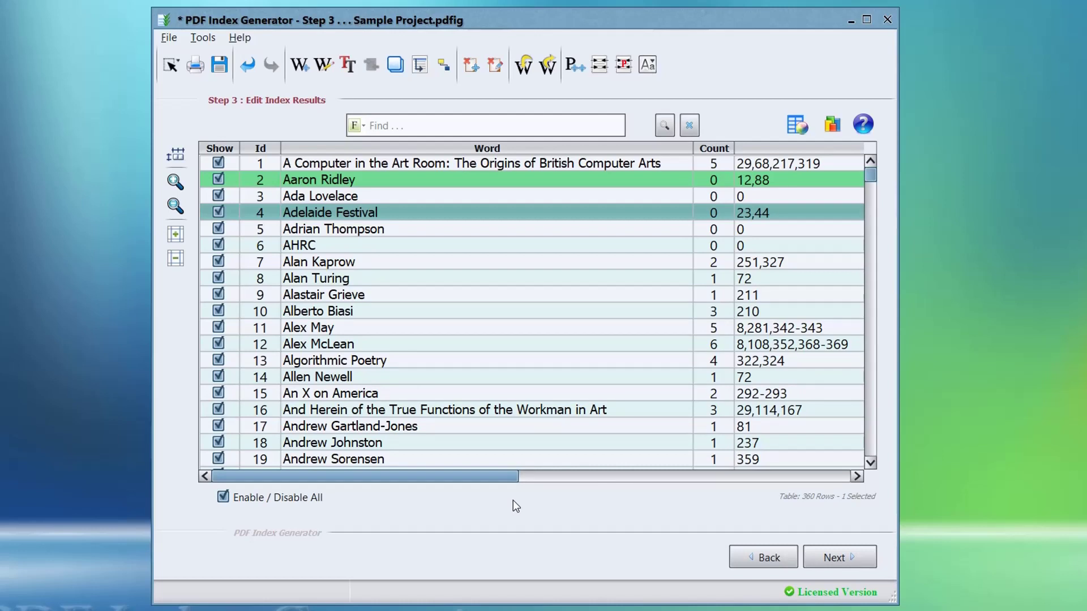
Examine the Version 2.7 changes on the help's "What's new ?" page in an enlarged window, and close the help
left_click(237, 38)
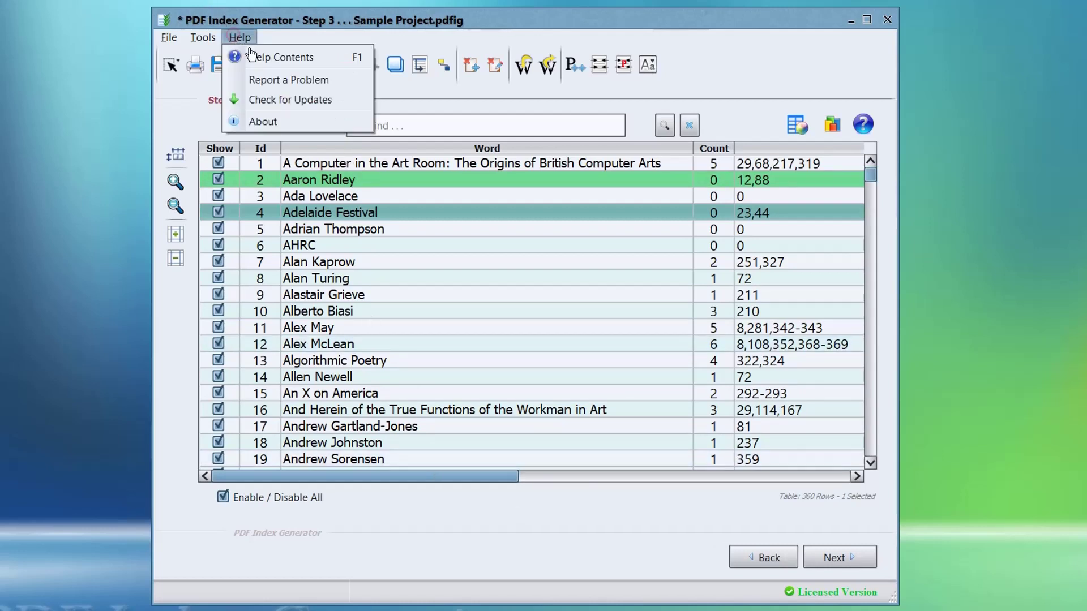
left_click(256, 53)
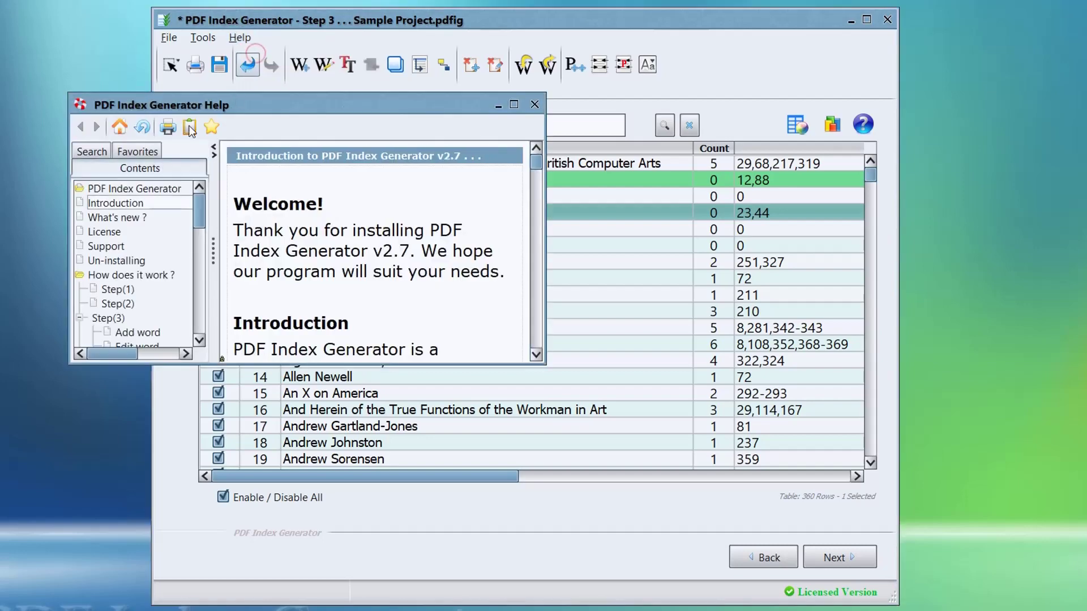
left_click(119, 219)
left_click_drag(543, 363, 896, 609)
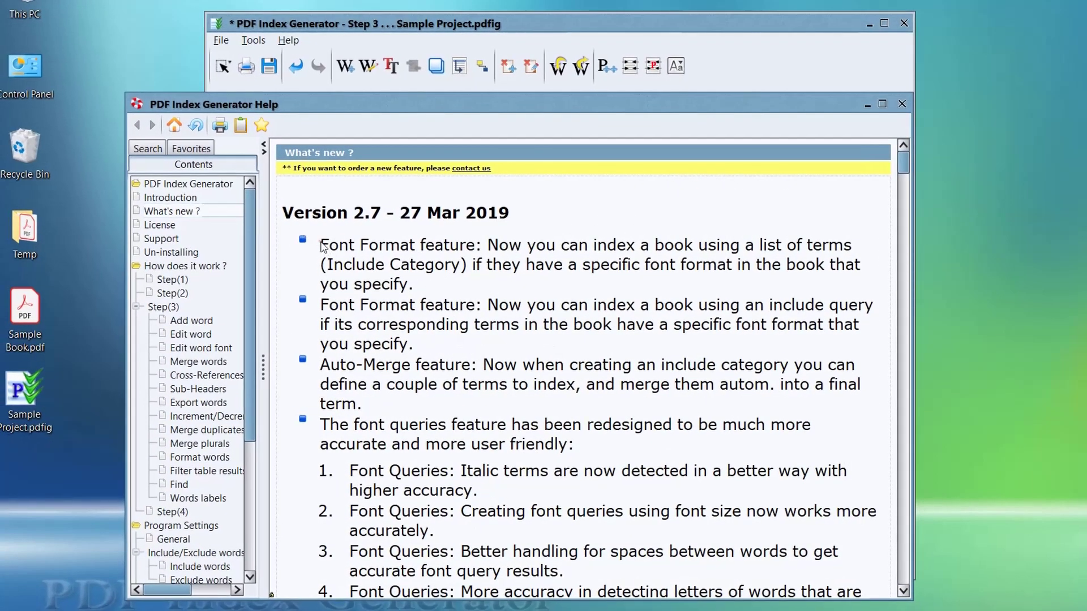
left_click_drag(320, 247, 784, 569)
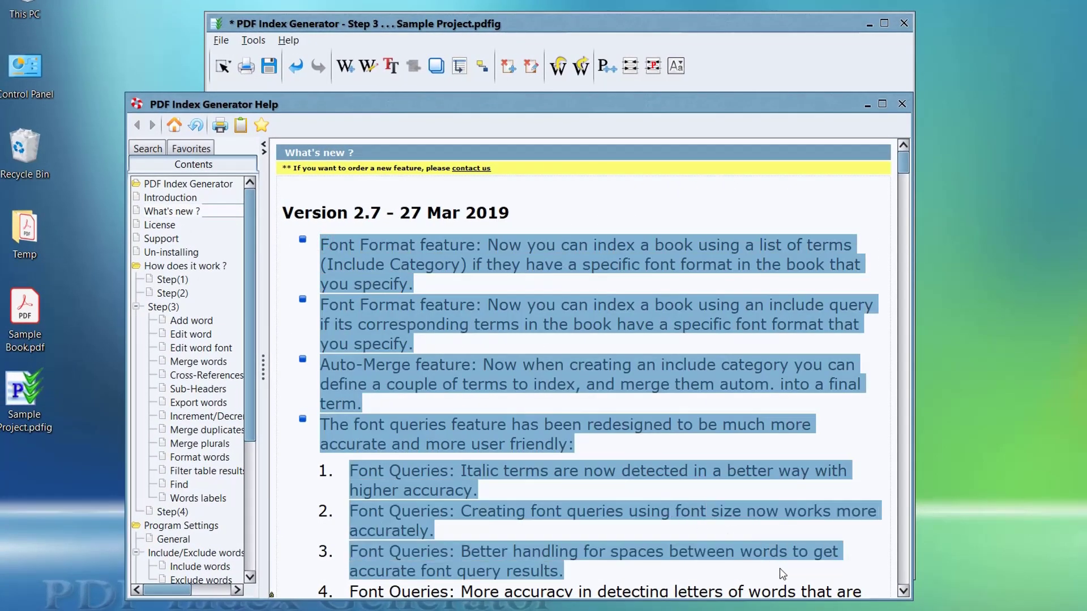
left_click(784, 568)
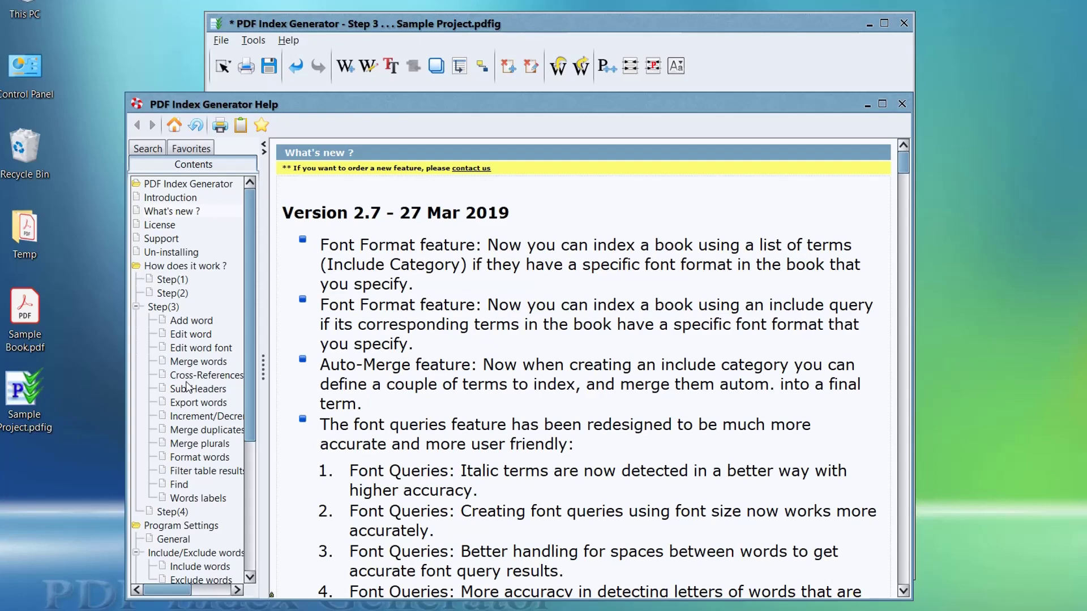
left_click(901, 104)
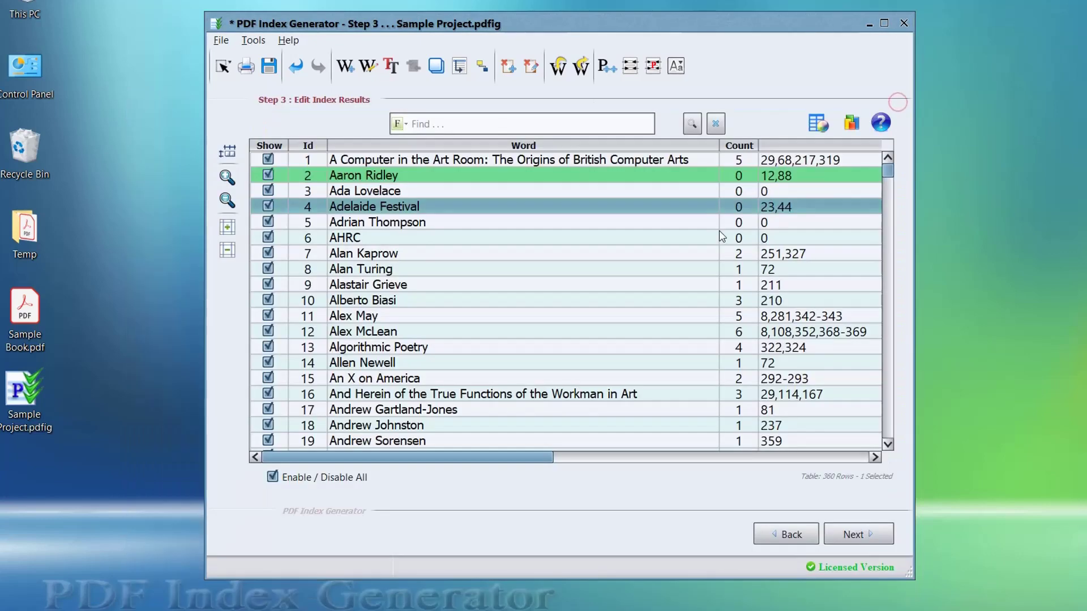